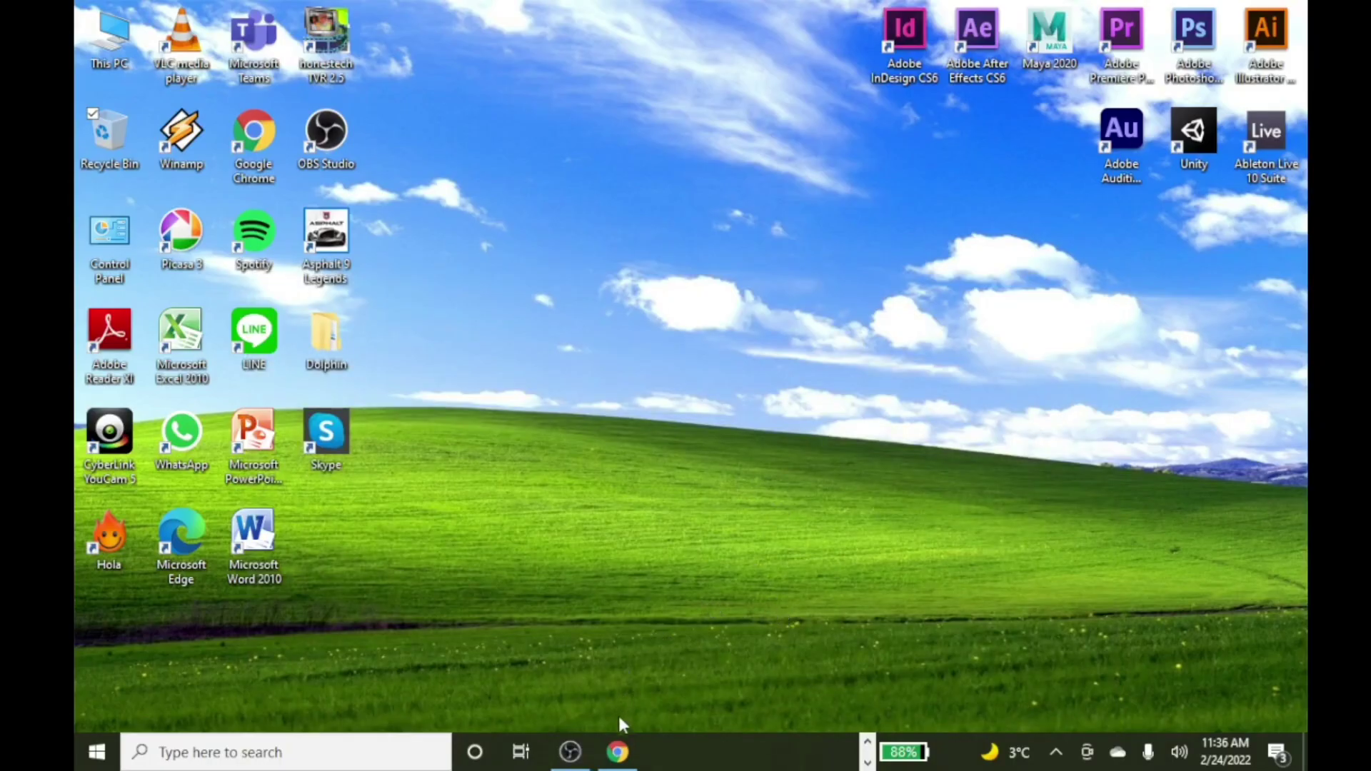
Step: Restore Chrome to show the MediaFire download page for SmiUsbGrabber3C.zip (2.61MB)
{"action": "left_click", "coordinate": [618, 751]}
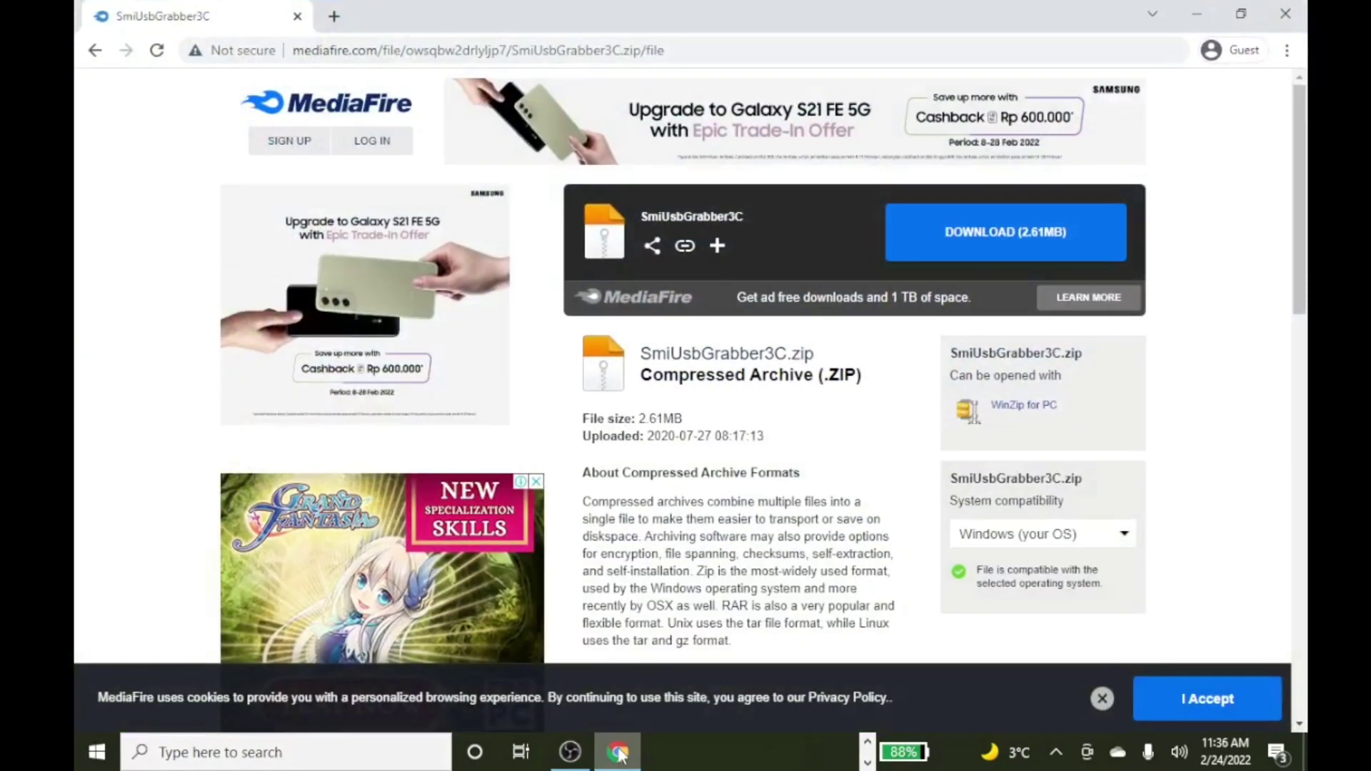
Step: Download SmiUsbGrabber3C.zip from MediaFire and show it in the Downloads folder
{"action": "left_click", "coordinate": [1027, 236]}
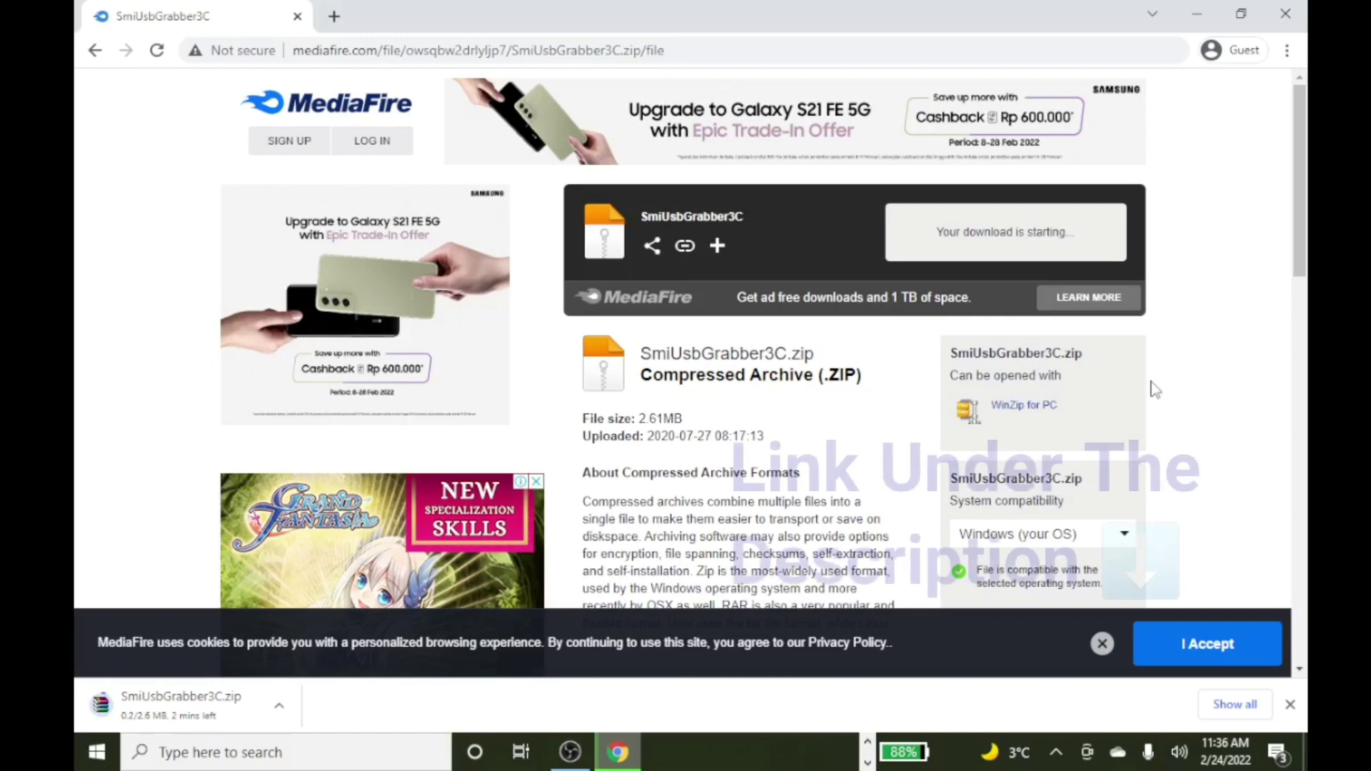
{"action": "left_click", "coordinate": [1233, 708]}
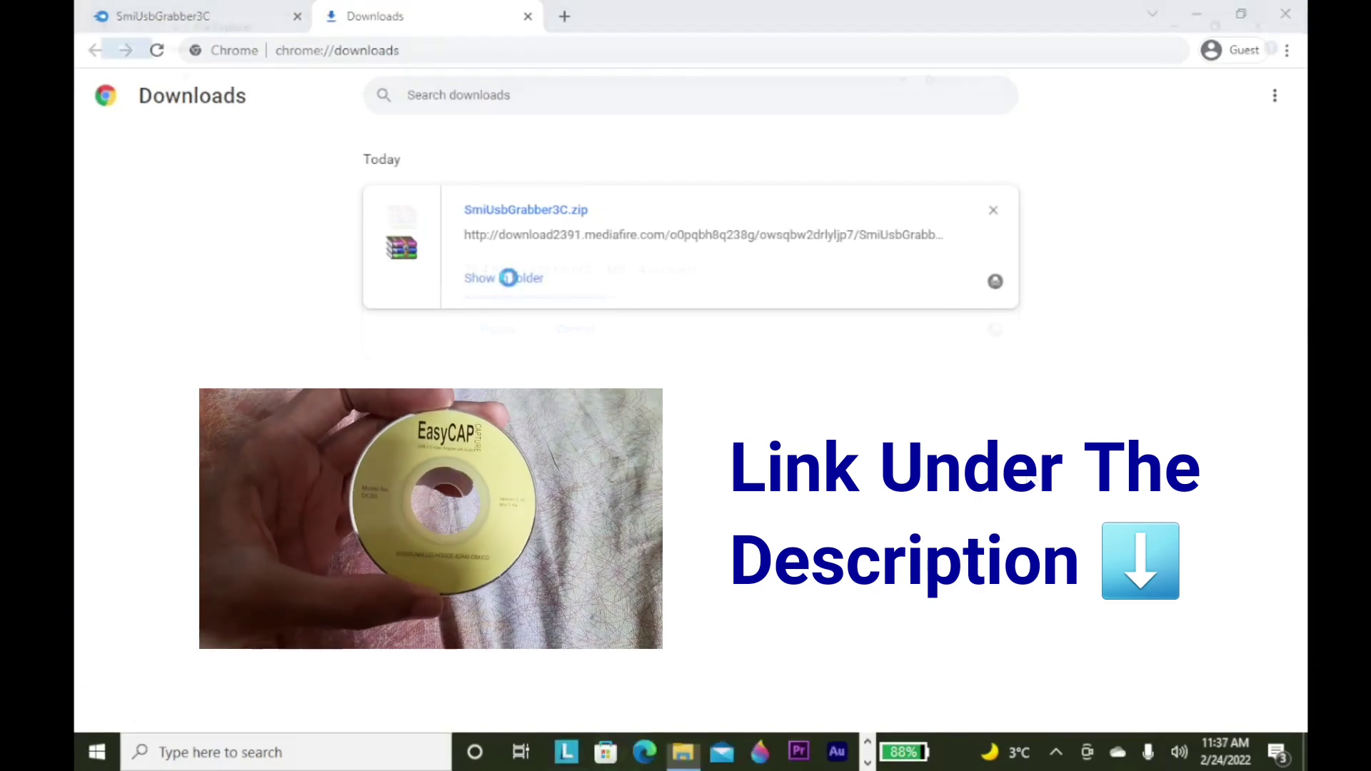
{"action": "left_click", "coordinate": [508, 277]}
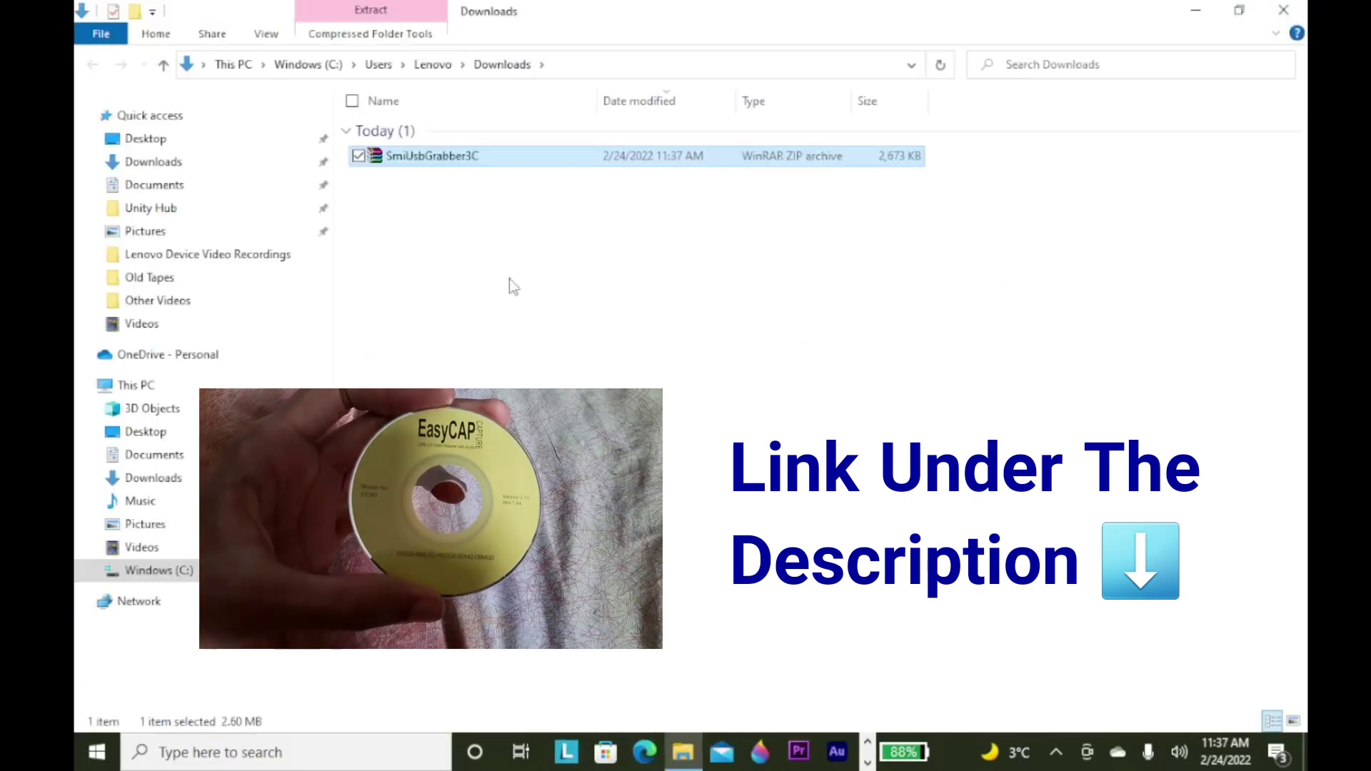
Step: Extract SmiUsbGrabber3C.zip here and open the extracted folder with its vista-to-xp driver subfolders
{"action": "double_click", "coordinate": [427, 158]}
{"action": "right_click", "coordinate": [427, 163]}
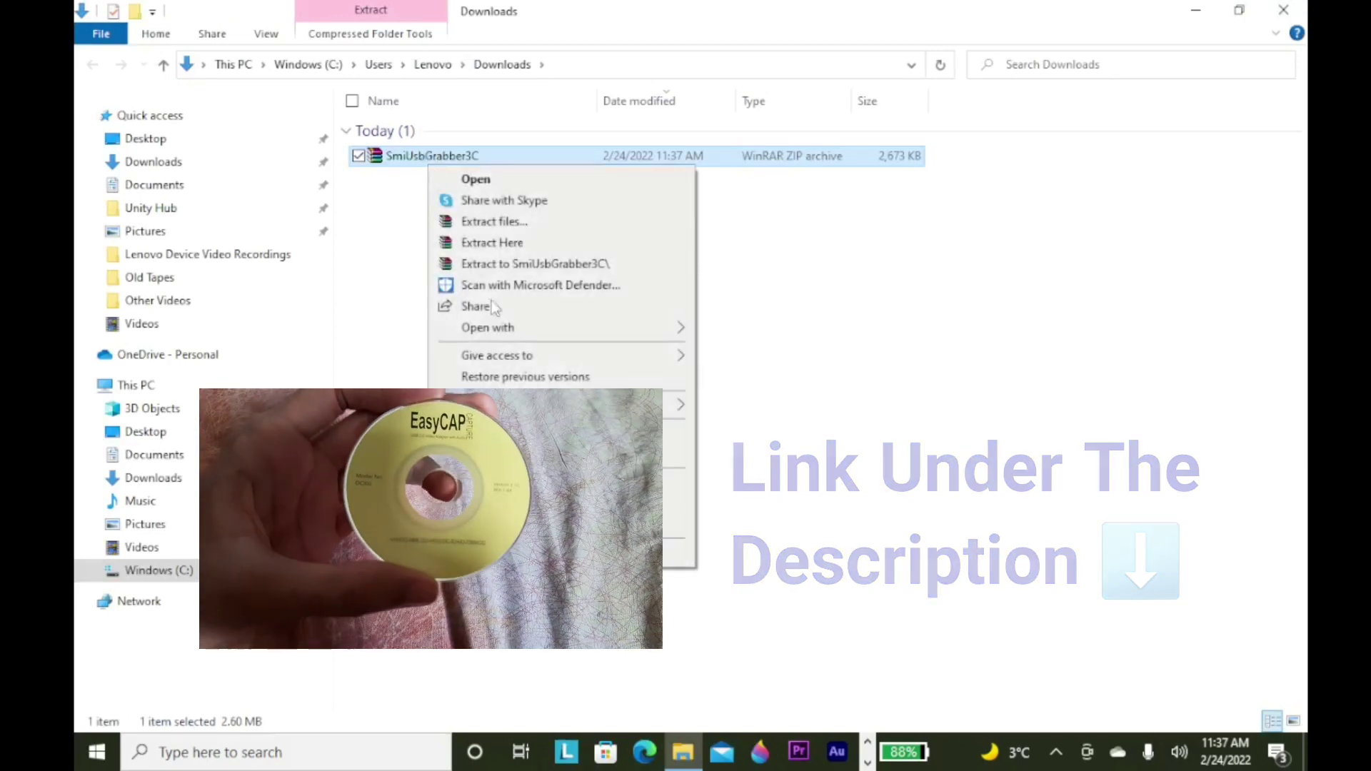
{"action": "left_click", "coordinate": [477, 243]}
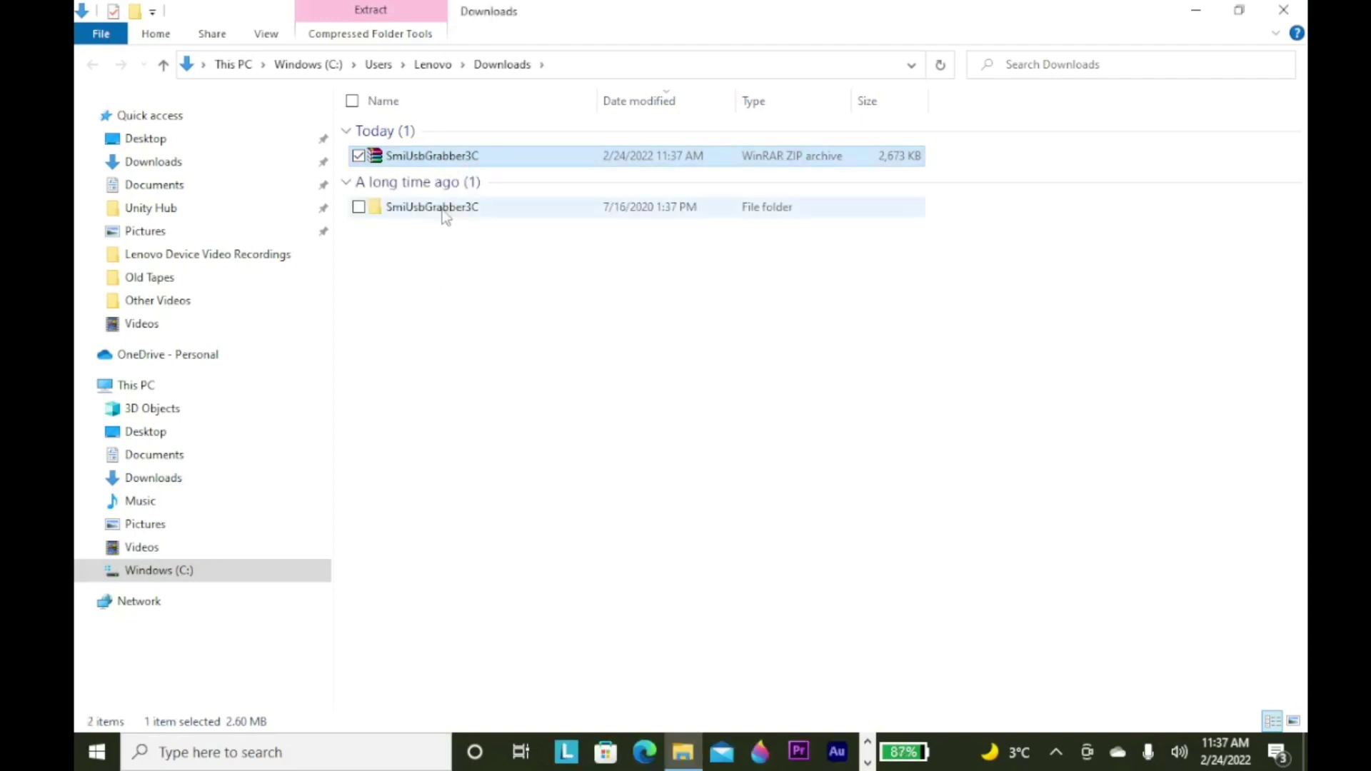
{"action": "double_click", "coordinate": [434, 210]}
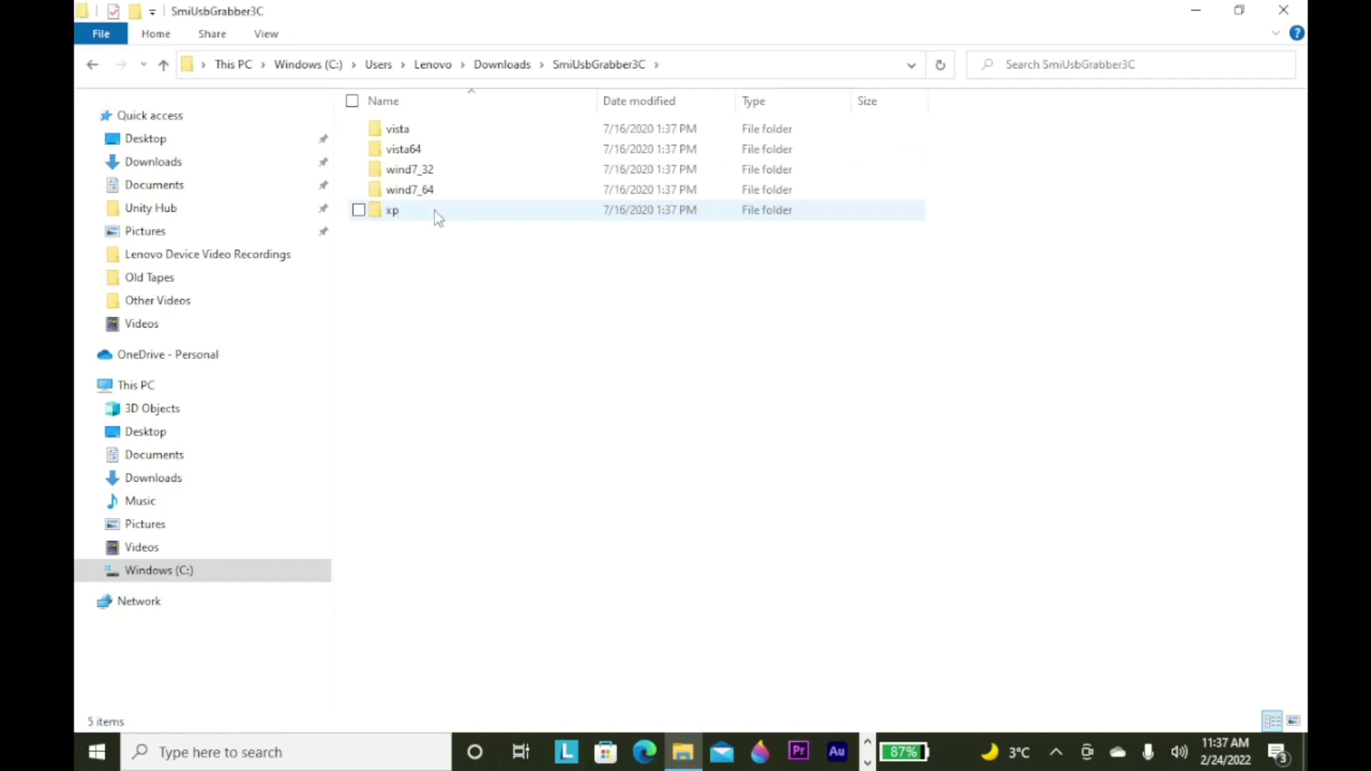
Step: Search Windows Settings for 'device m' and launch Device Manager
{"action": "type", "text": "d"}
{"action": "type", "text": "ev"}
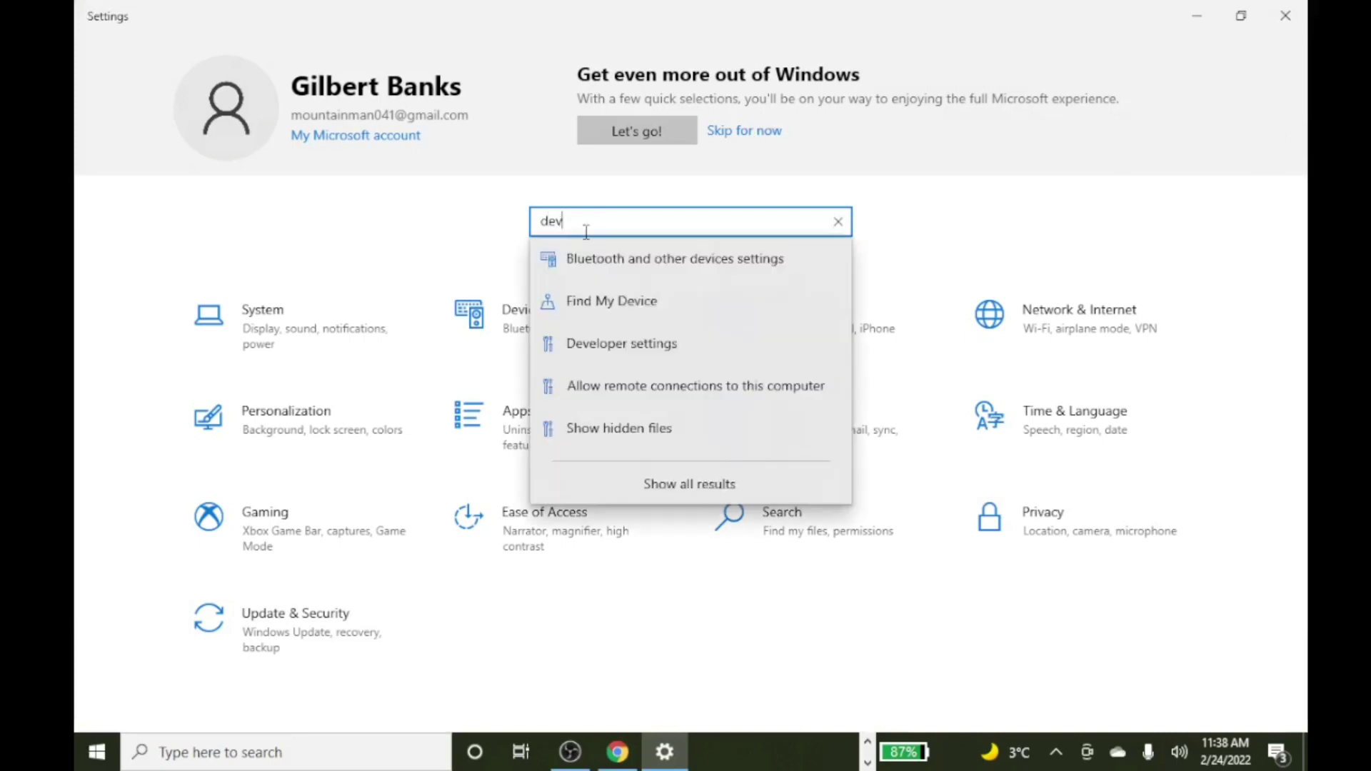
{"action": "type", "text": "ice m"}
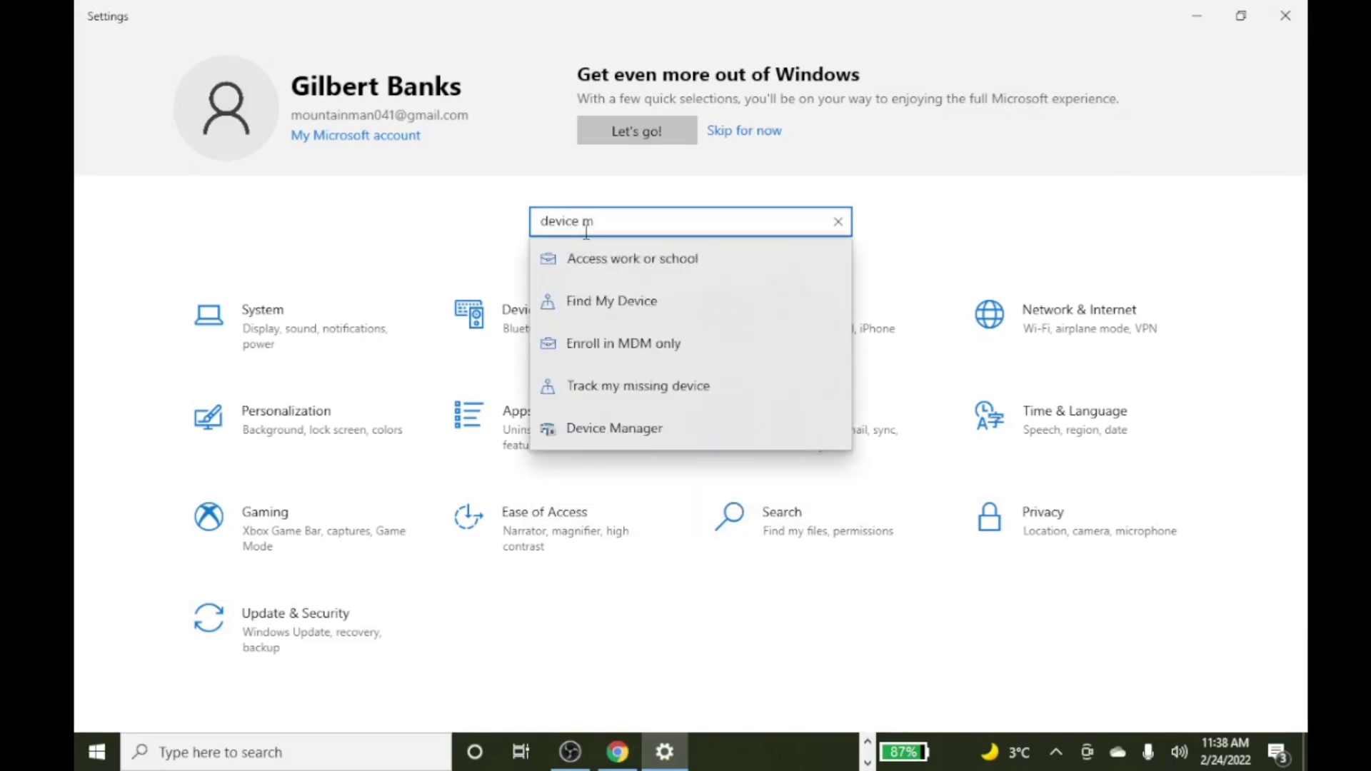
{"action": "left_click", "coordinate": [640, 430]}
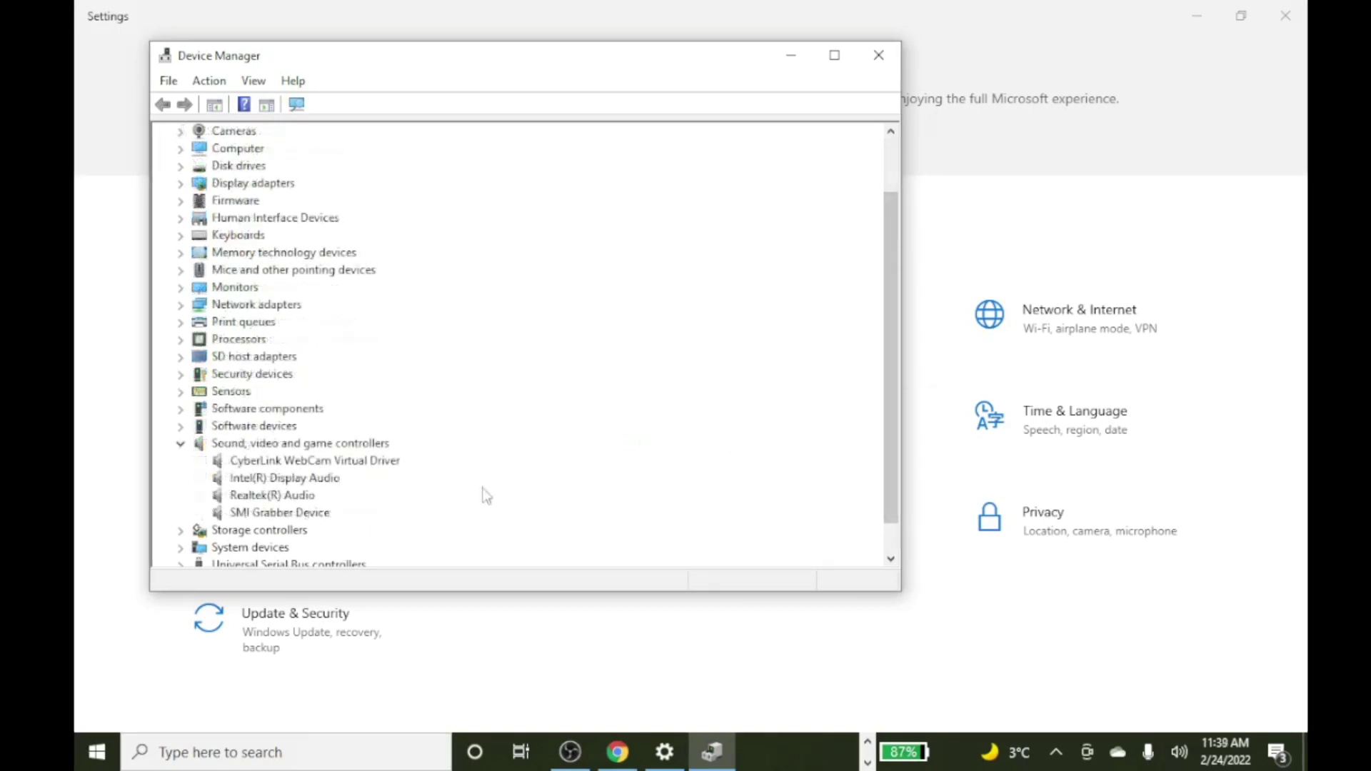
Step: View SMI Grabber Device's driver tab: Somagic, Inc. version 1.0.8.28, dated 1/26/2011
{"action": "left_click", "coordinate": [314, 512]}
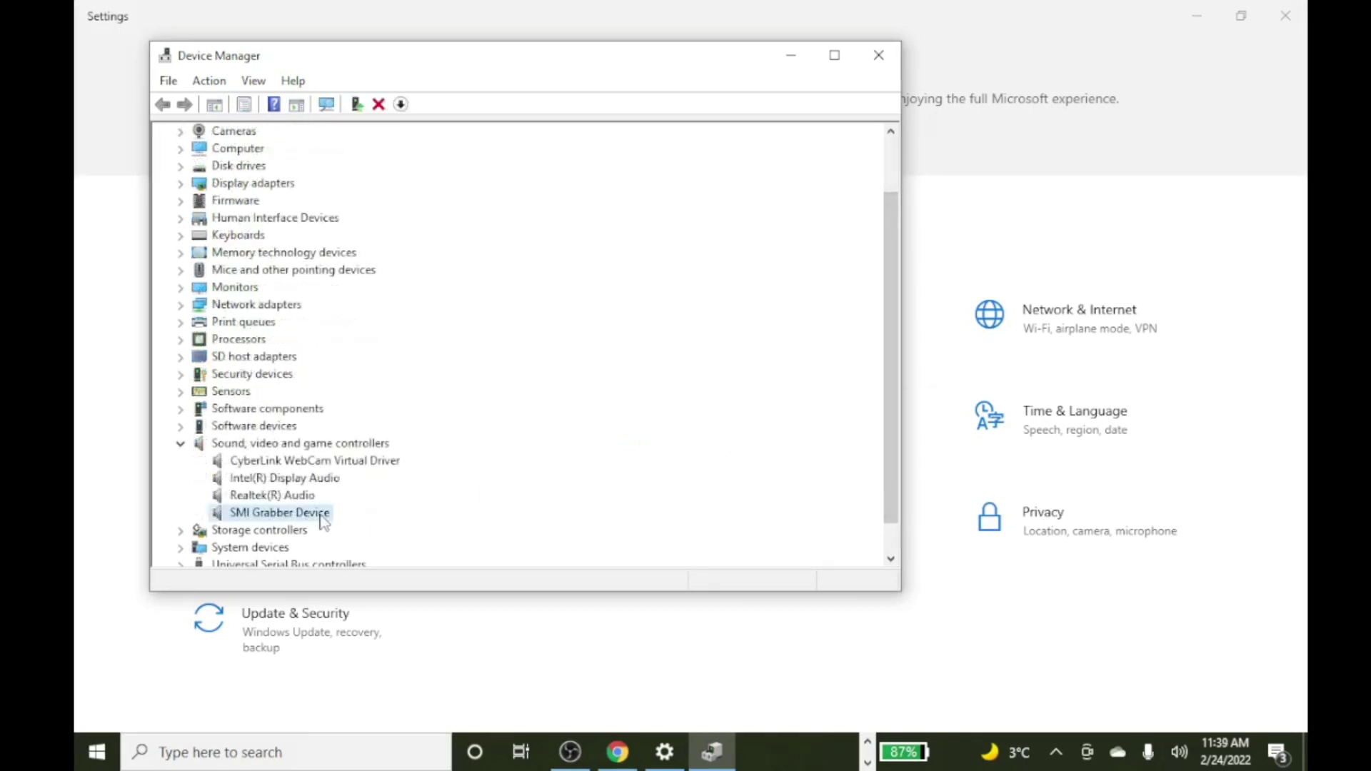
{"action": "right_click", "coordinate": [323, 522]}
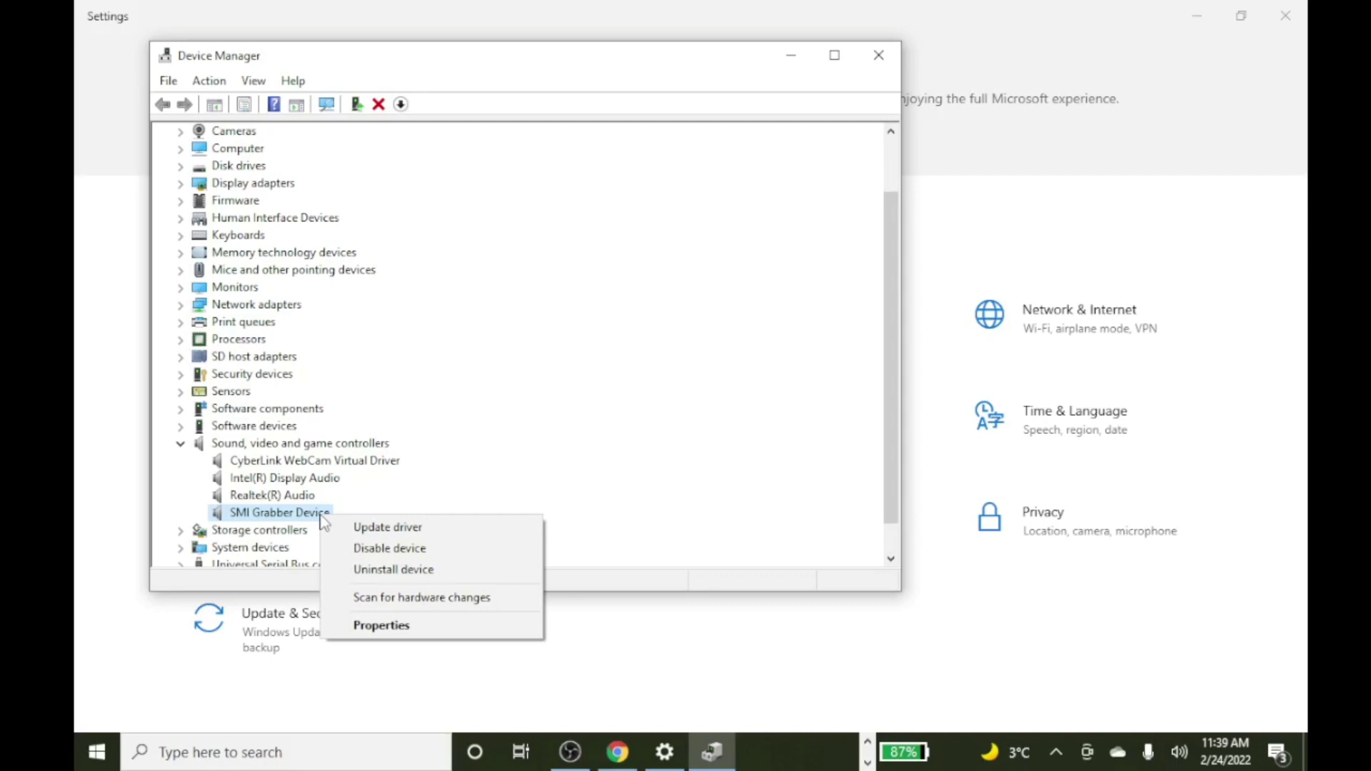
{"action": "left_click", "coordinate": [419, 626]}
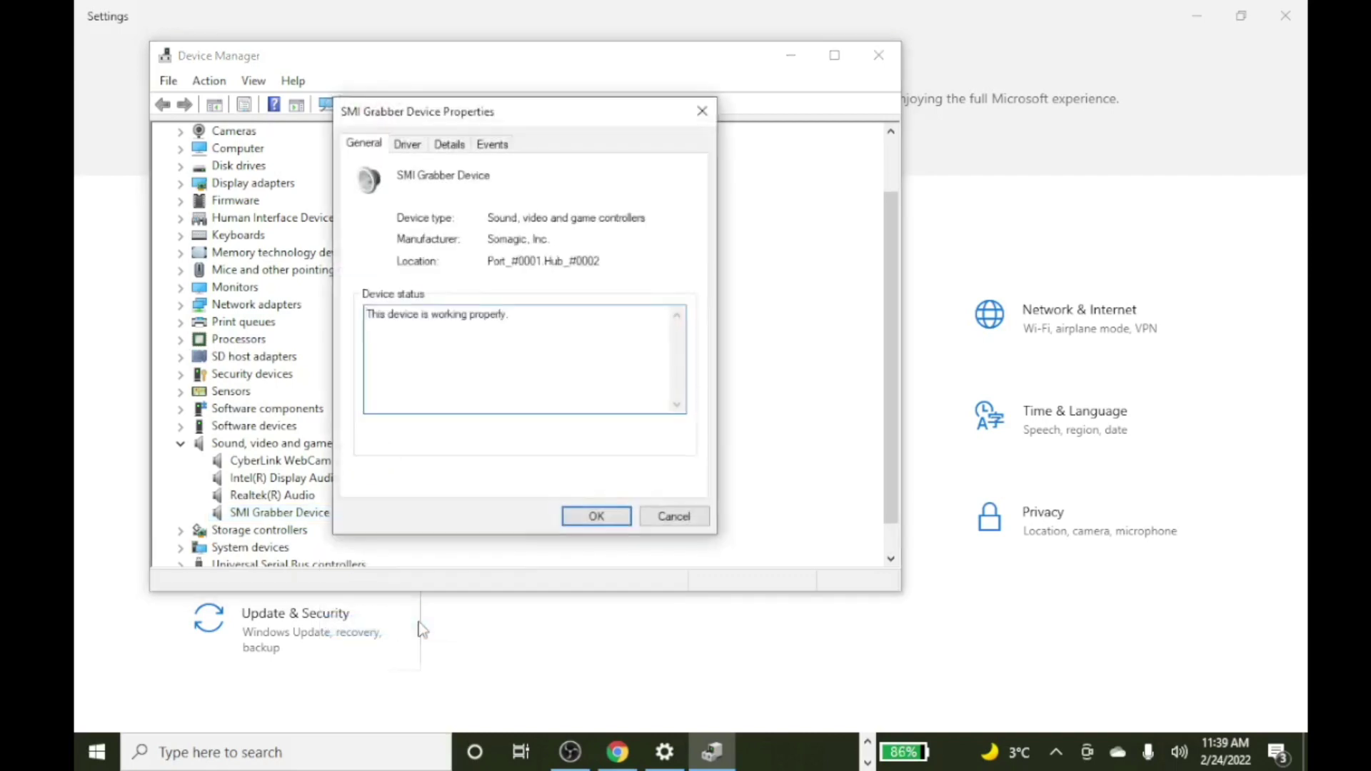
{"action": "left_click", "coordinate": [408, 145]}
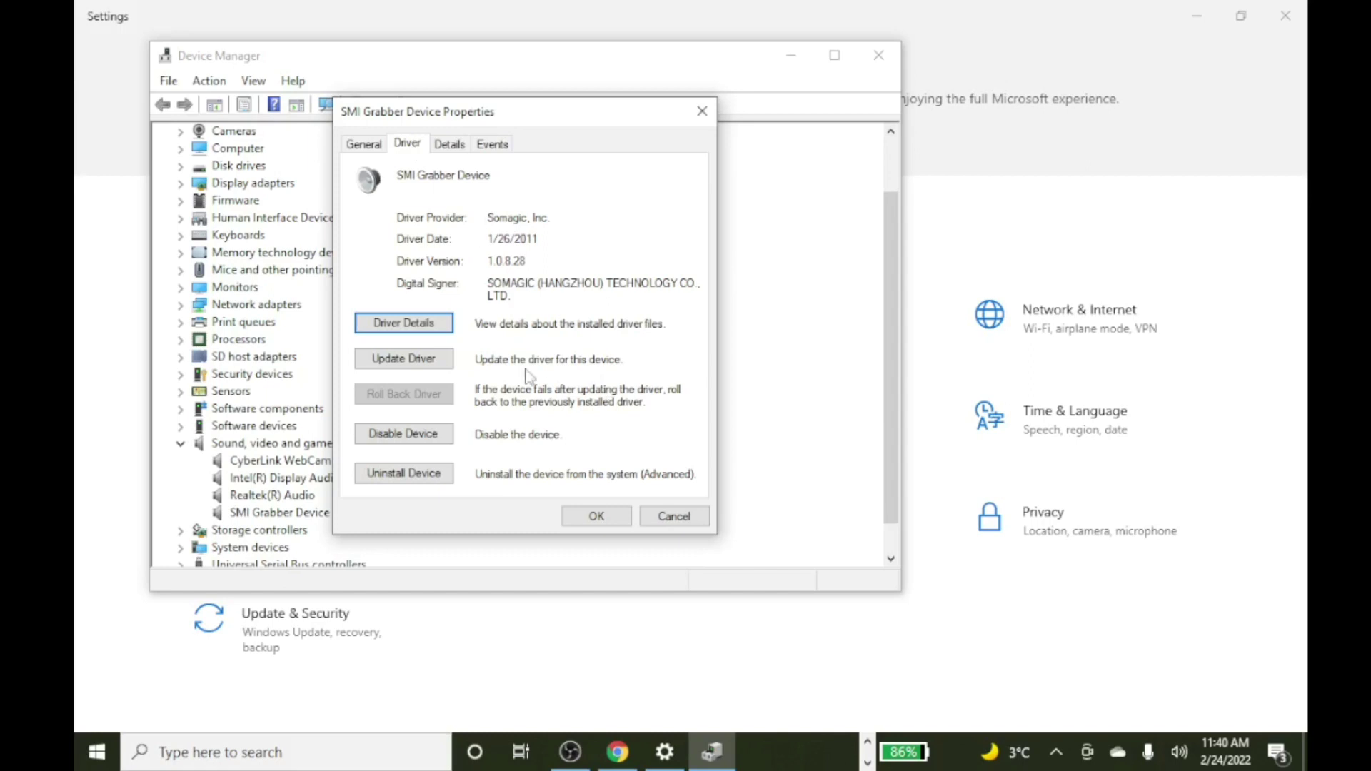
Step: Start a manual driver update for SMI Grabber Device and browse for a driver folder
{"action": "left_click", "coordinate": [431, 363]}
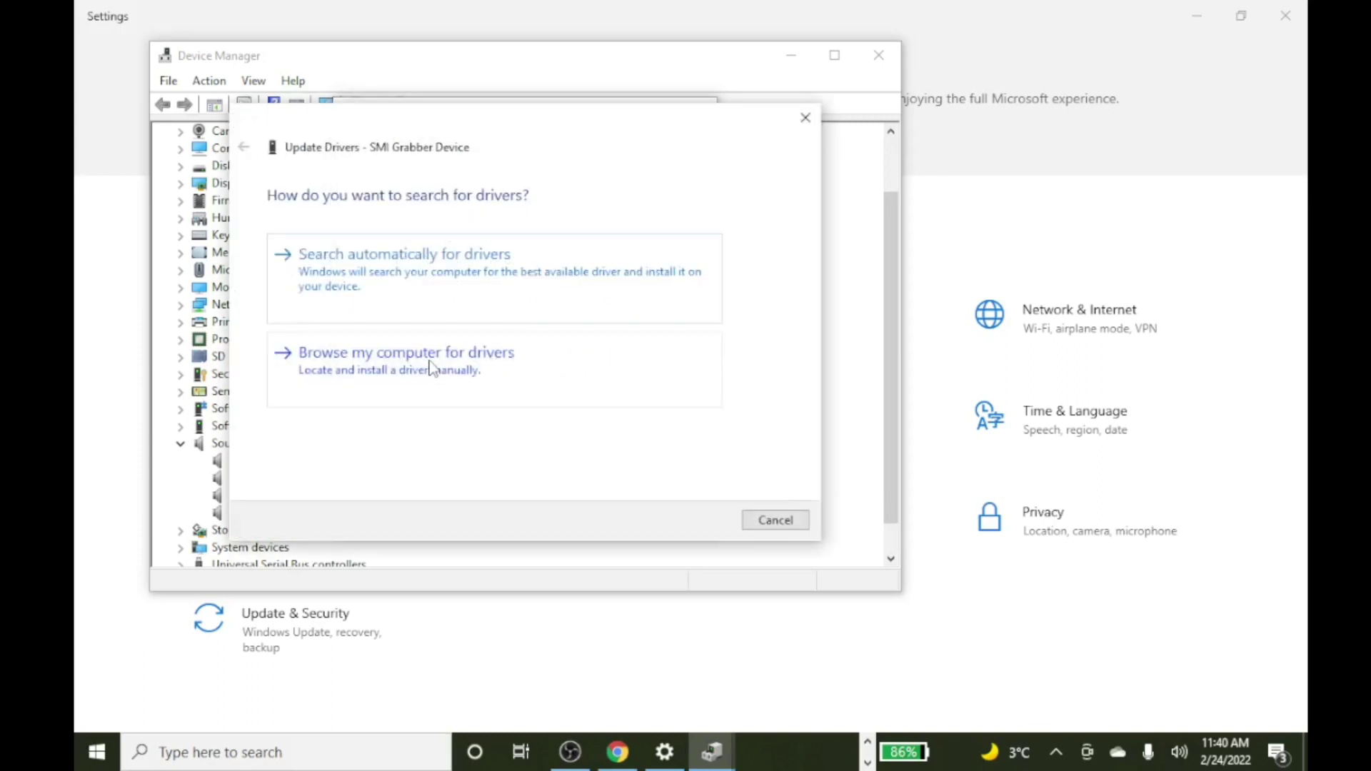
{"action": "left_click", "coordinate": [558, 390]}
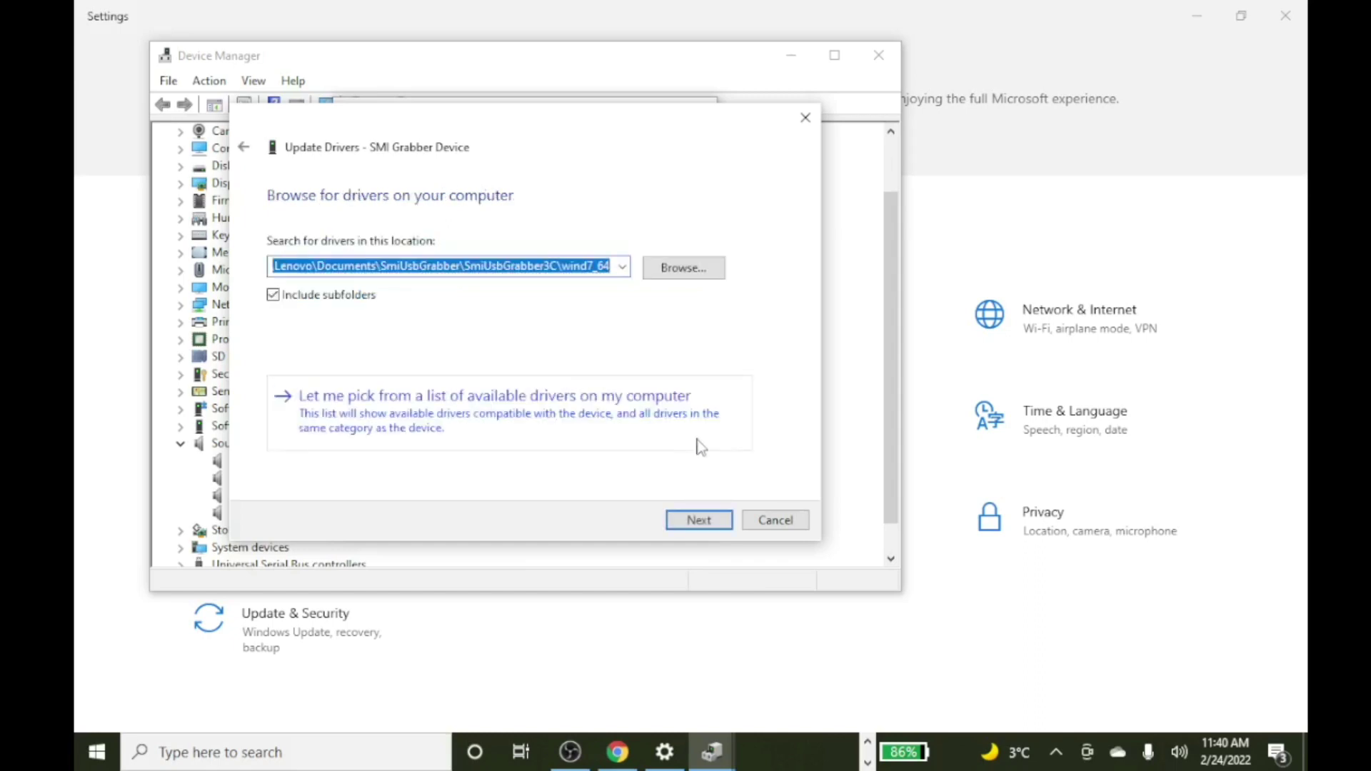
{"action": "left_click", "coordinate": [673, 273]}
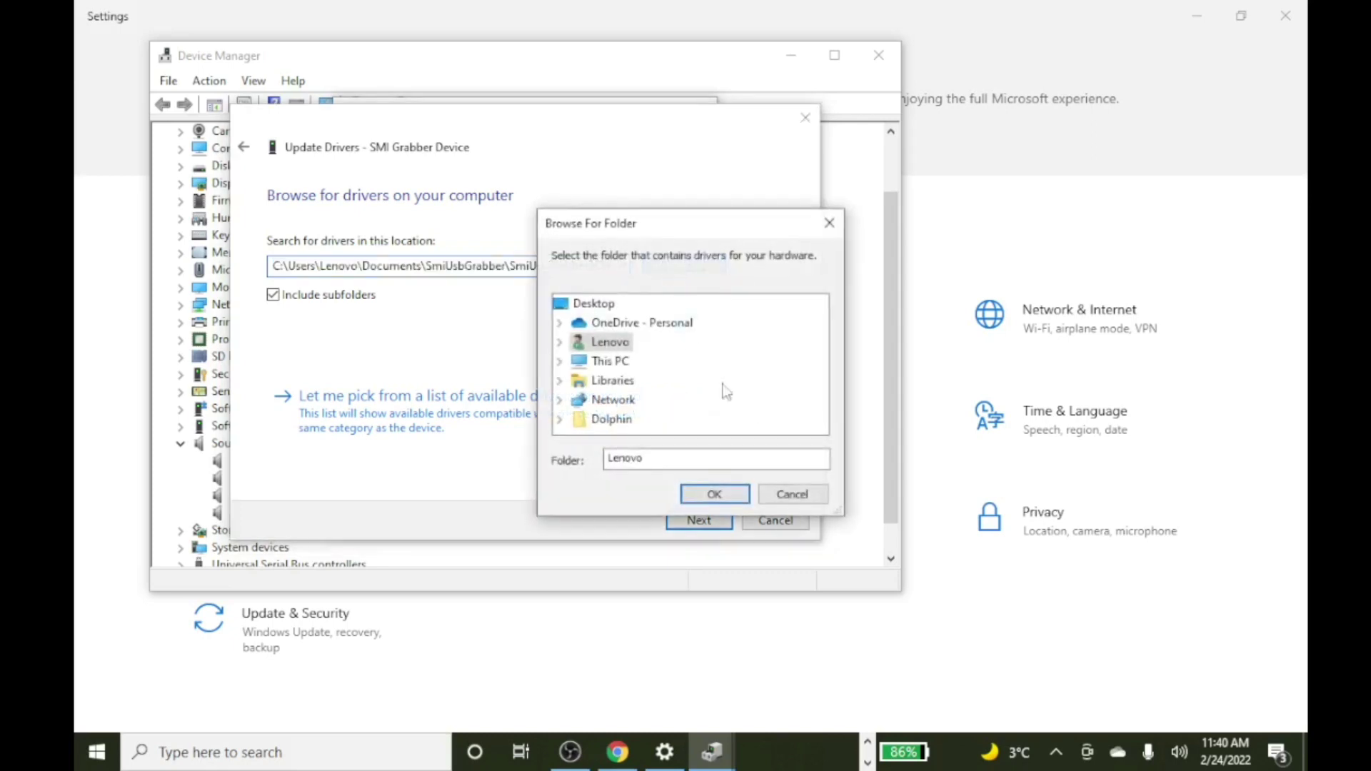
Step: Select This PC > Downloads > SmiUsbGrabber3C > wind7_64 as the driver folder
{"action": "left_click", "coordinate": [570, 382]}
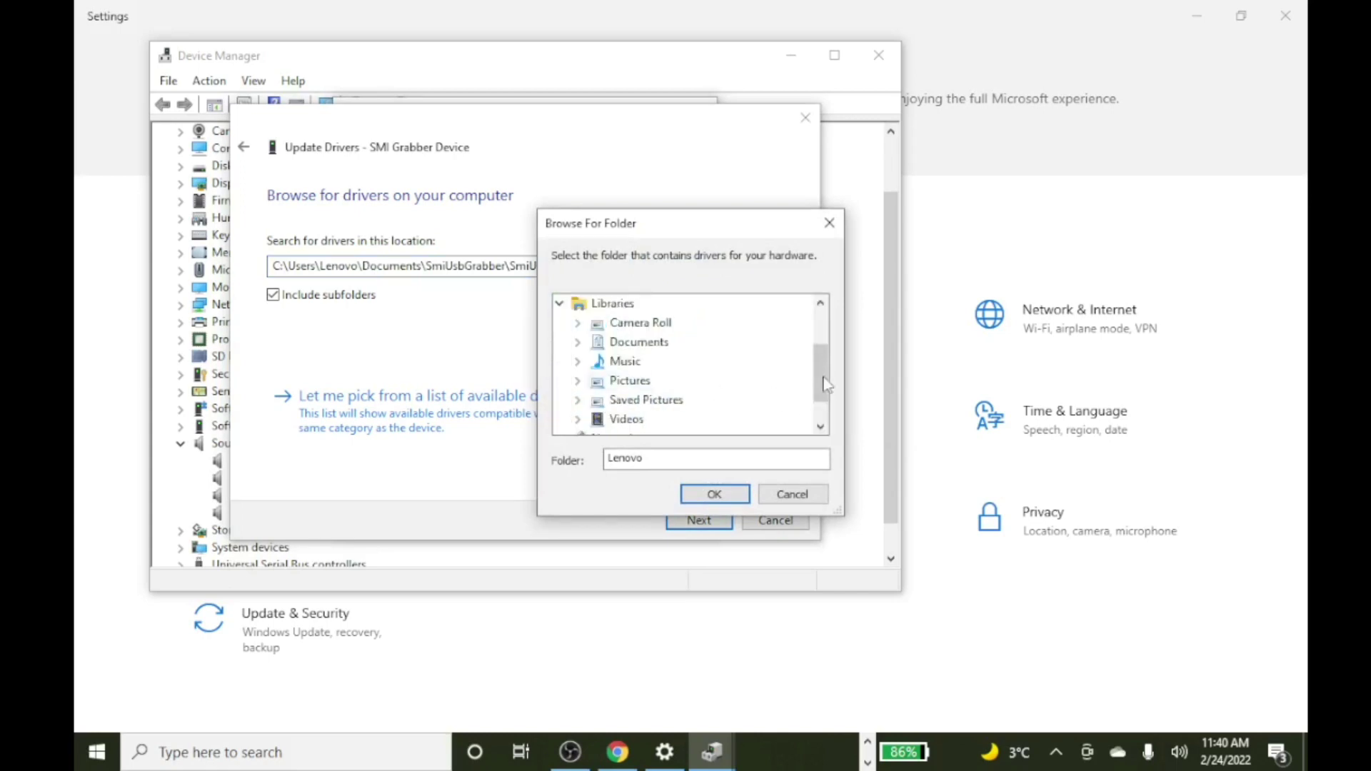
{"action": "left_click_drag", "start_coordinate": [822, 389], "coordinate": [817, 347]}
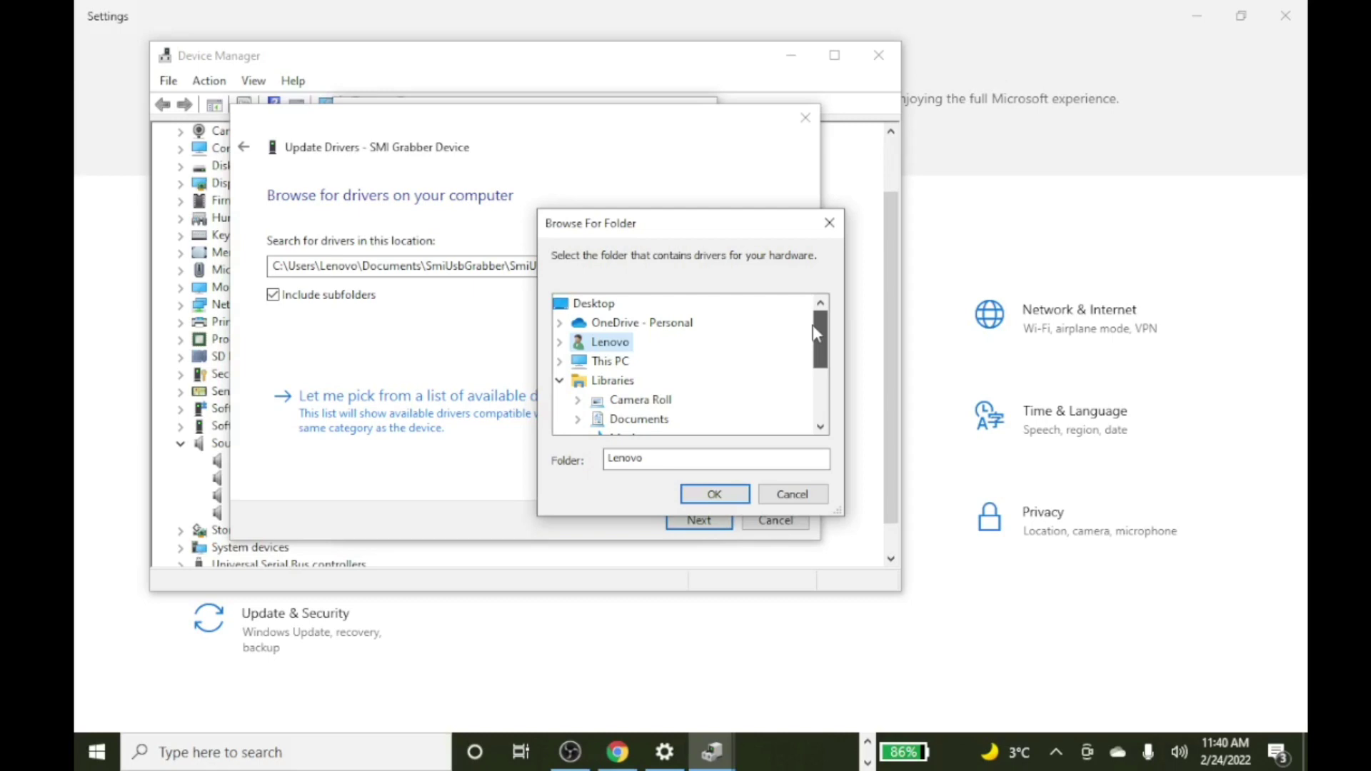
{"action": "mouse_move", "coordinate": [813, 332]}
{"action": "left_mouse_down"}
{"action": "mouse_move", "coordinate": [814, 382]}
{"action": "mouse_move", "coordinate": [815, 350]}
{"action": "left_mouse_up"}
{"action": "left_click", "coordinate": [560, 363]}
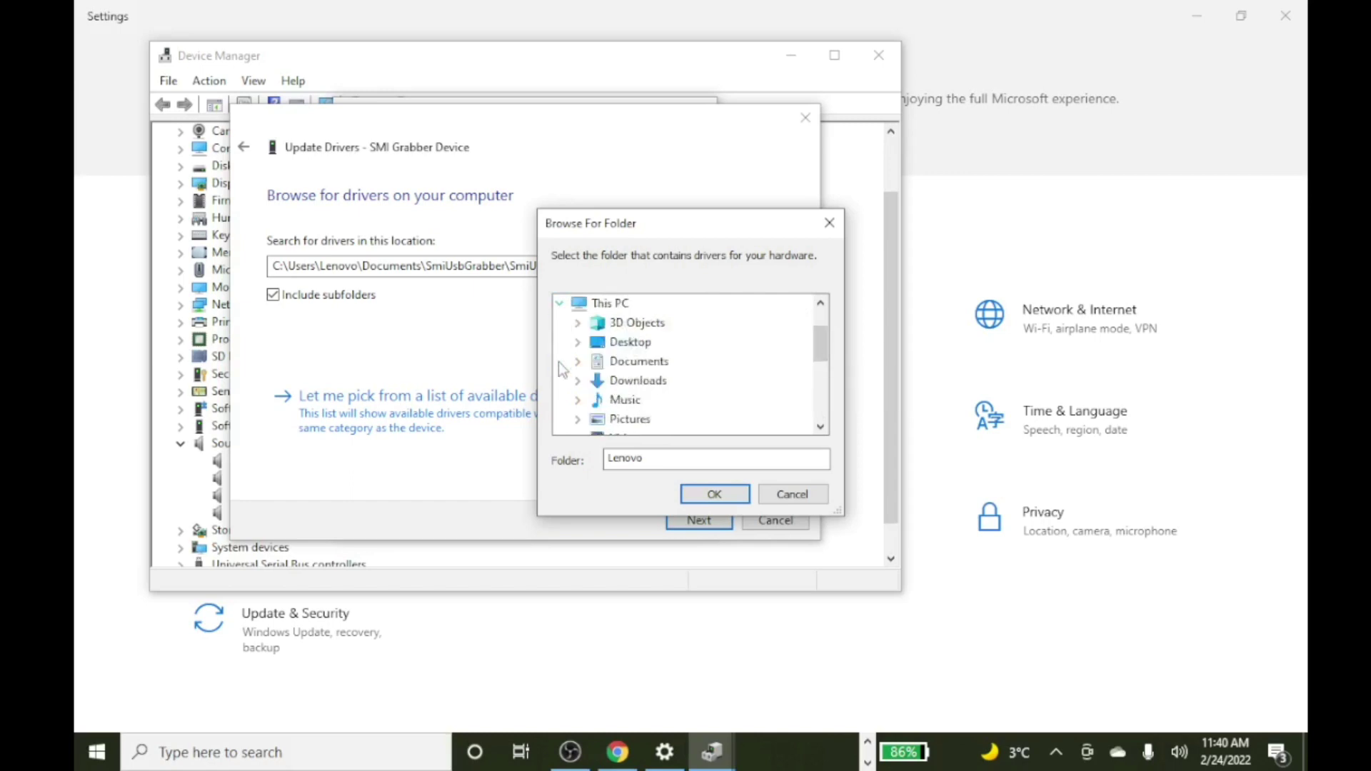
{"action": "double_click", "coordinate": [652, 386]}
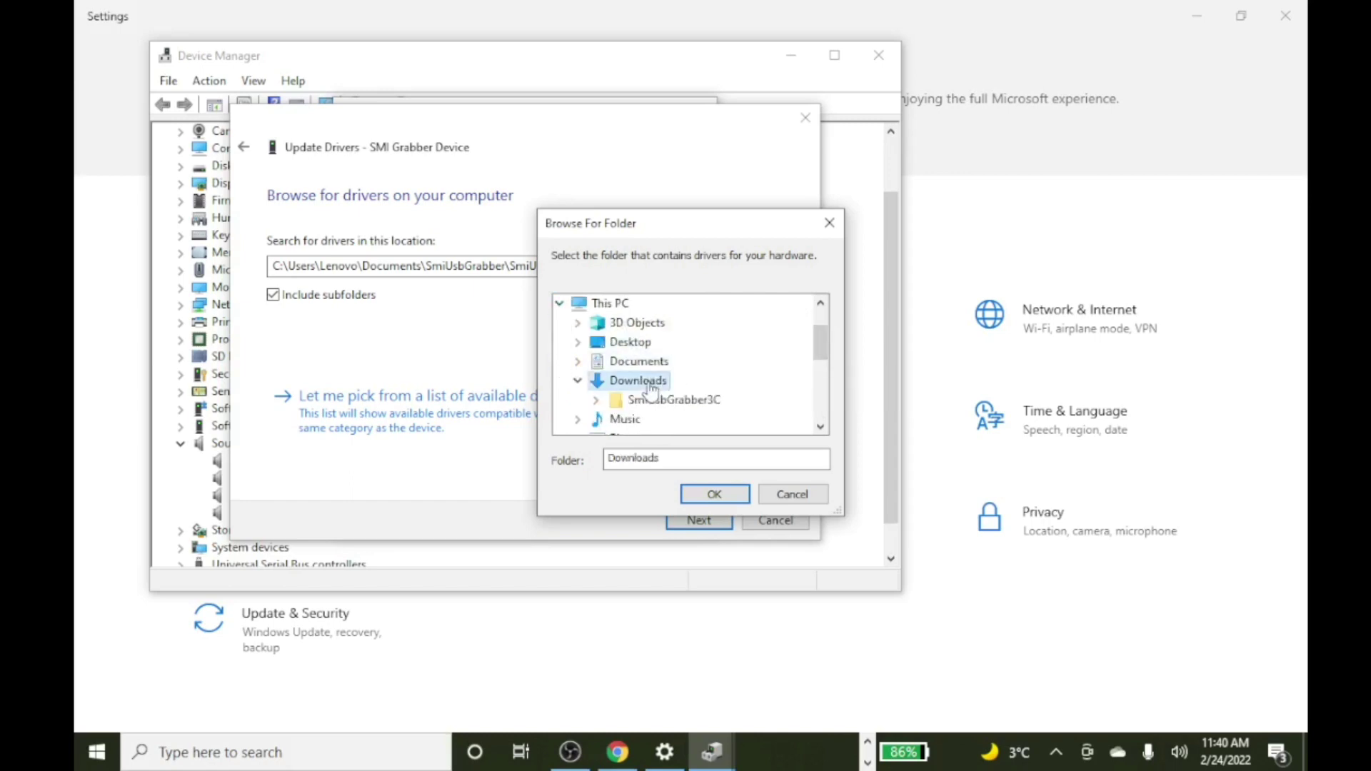
{"action": "scroll", "coordinate": [607, 371], "scroll_direction": "down", "scroll_amount": 1}
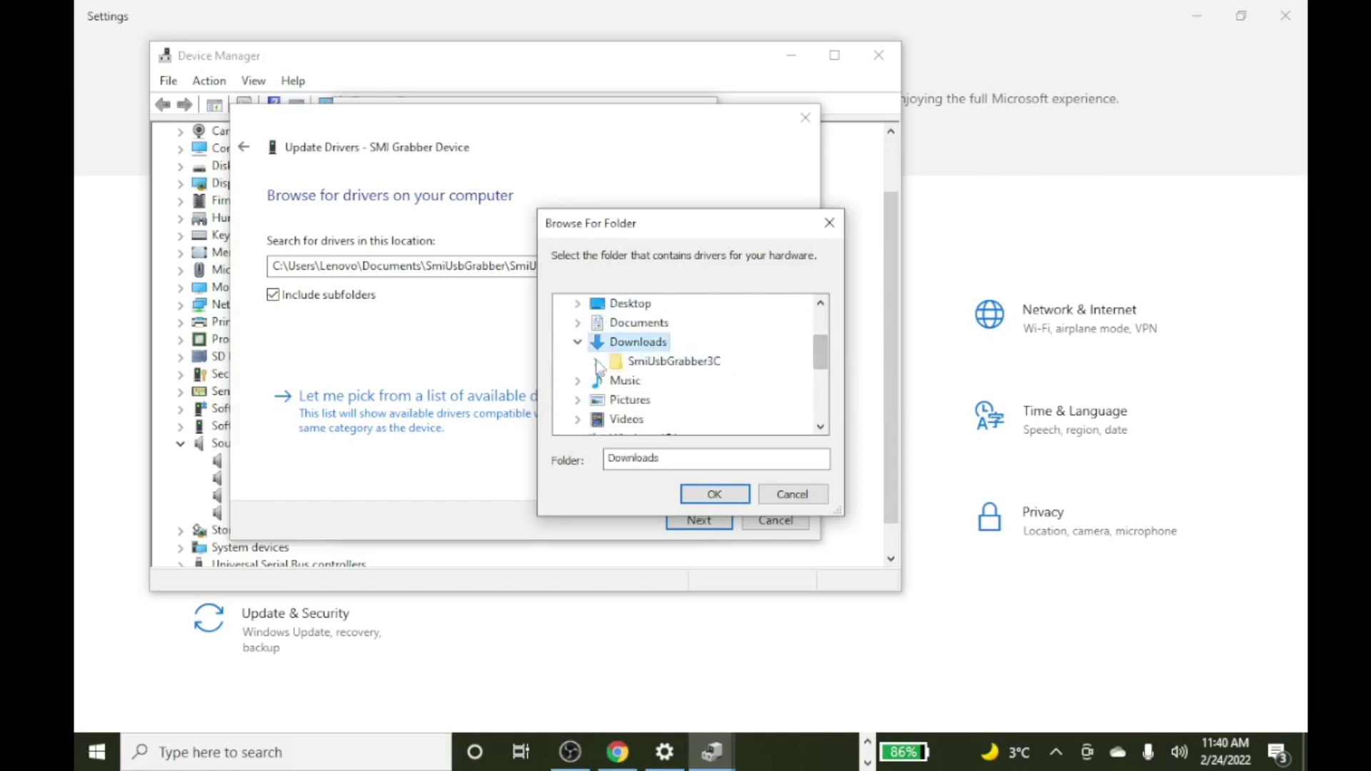
{"action": "double_click", "coordinate": [625, 362]}
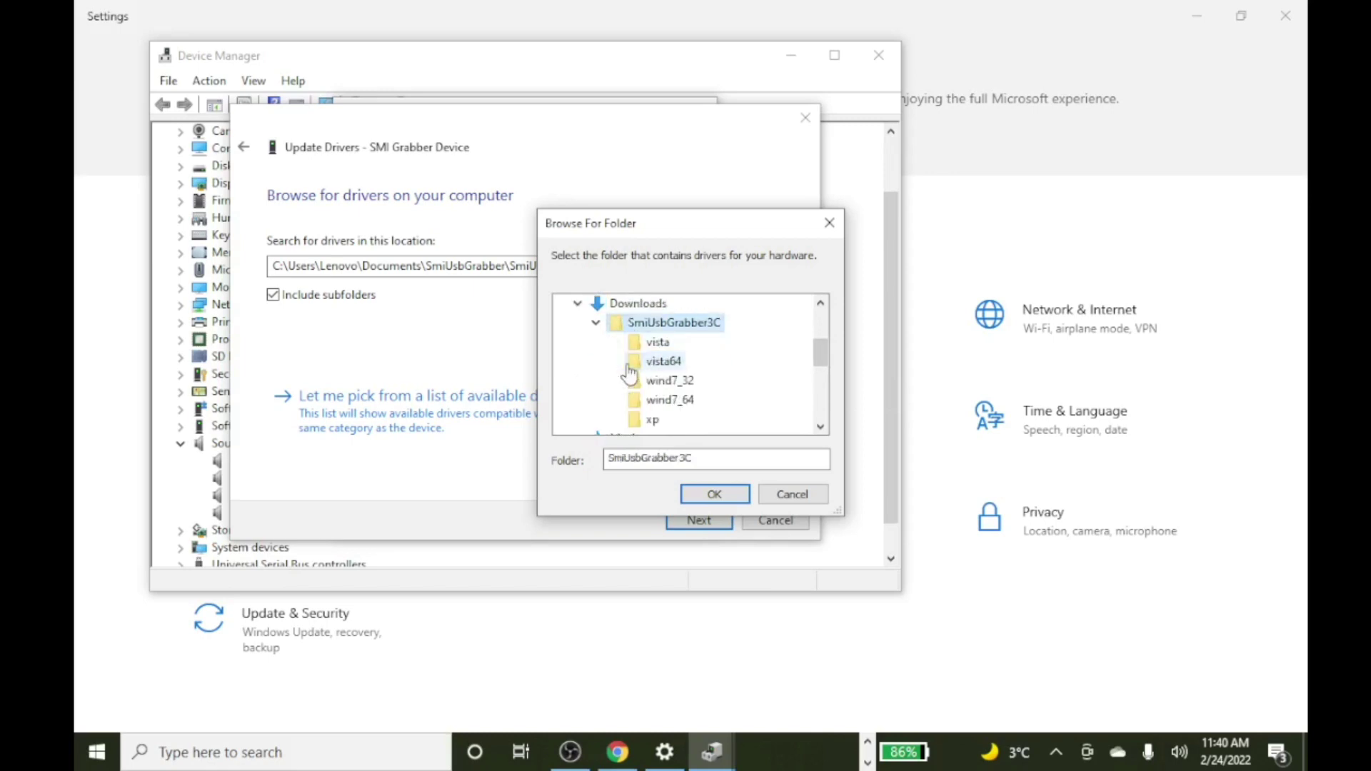
{"action": "left_click", "coordinate": [689, 412]}
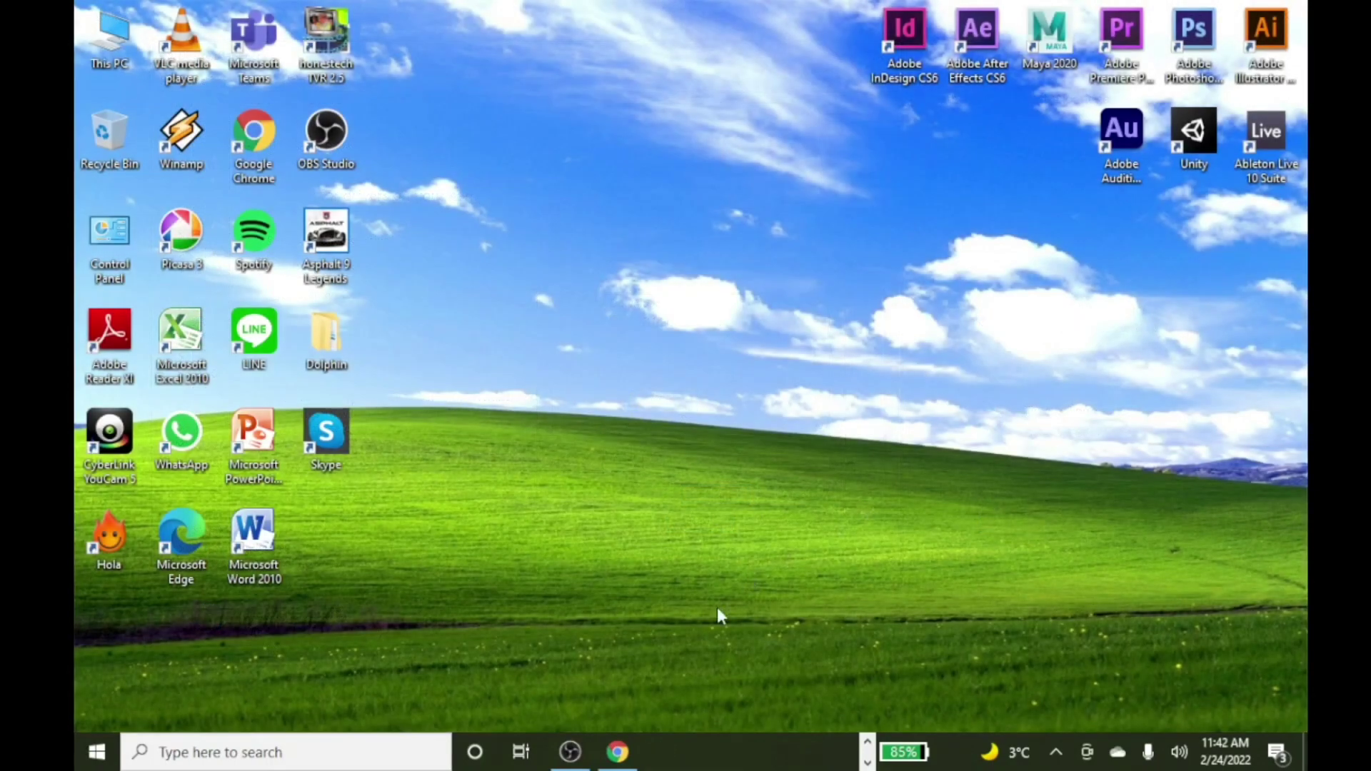
Step: Restore OBS Studio and add a new Video Capture Device source to the scene
{"action": "left_click", "coordinate": [579, 737]}
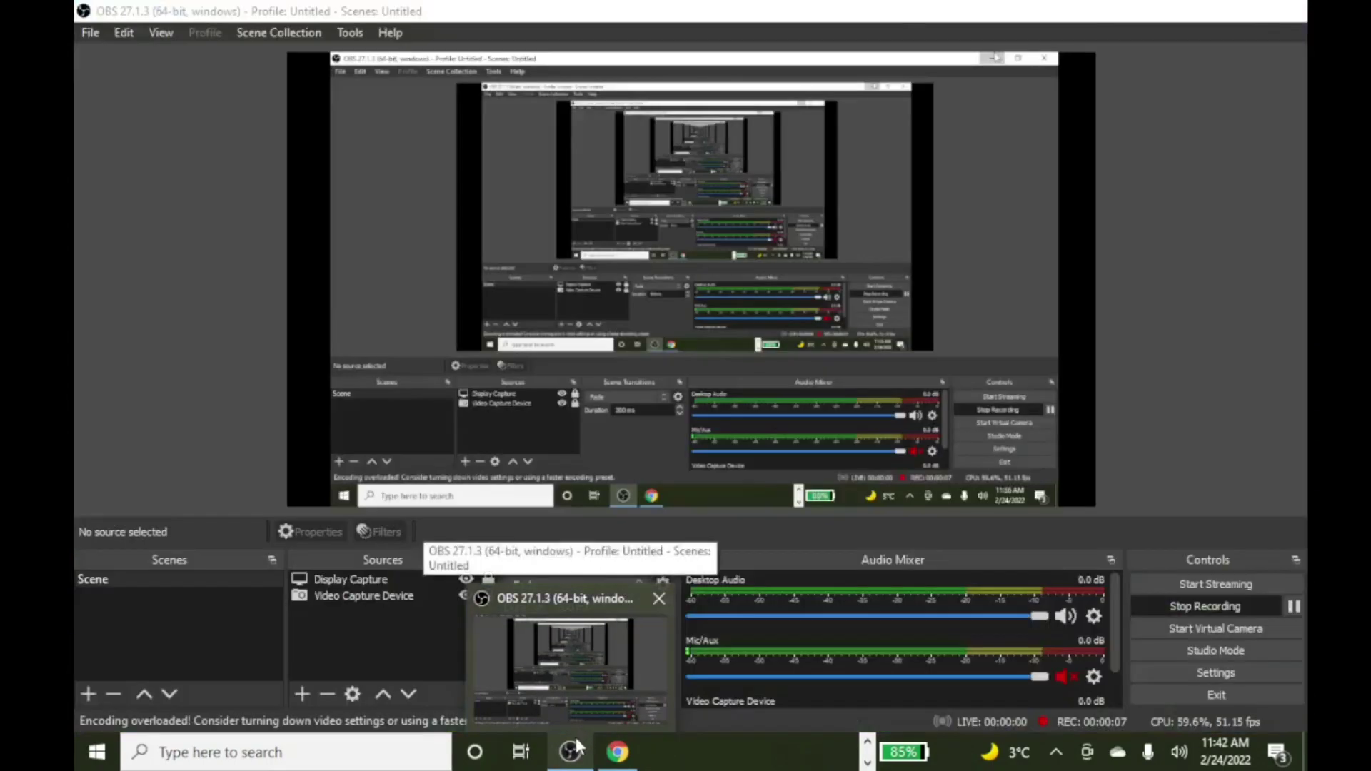
{"action": "left_click", "coordinate": [576, 741]}
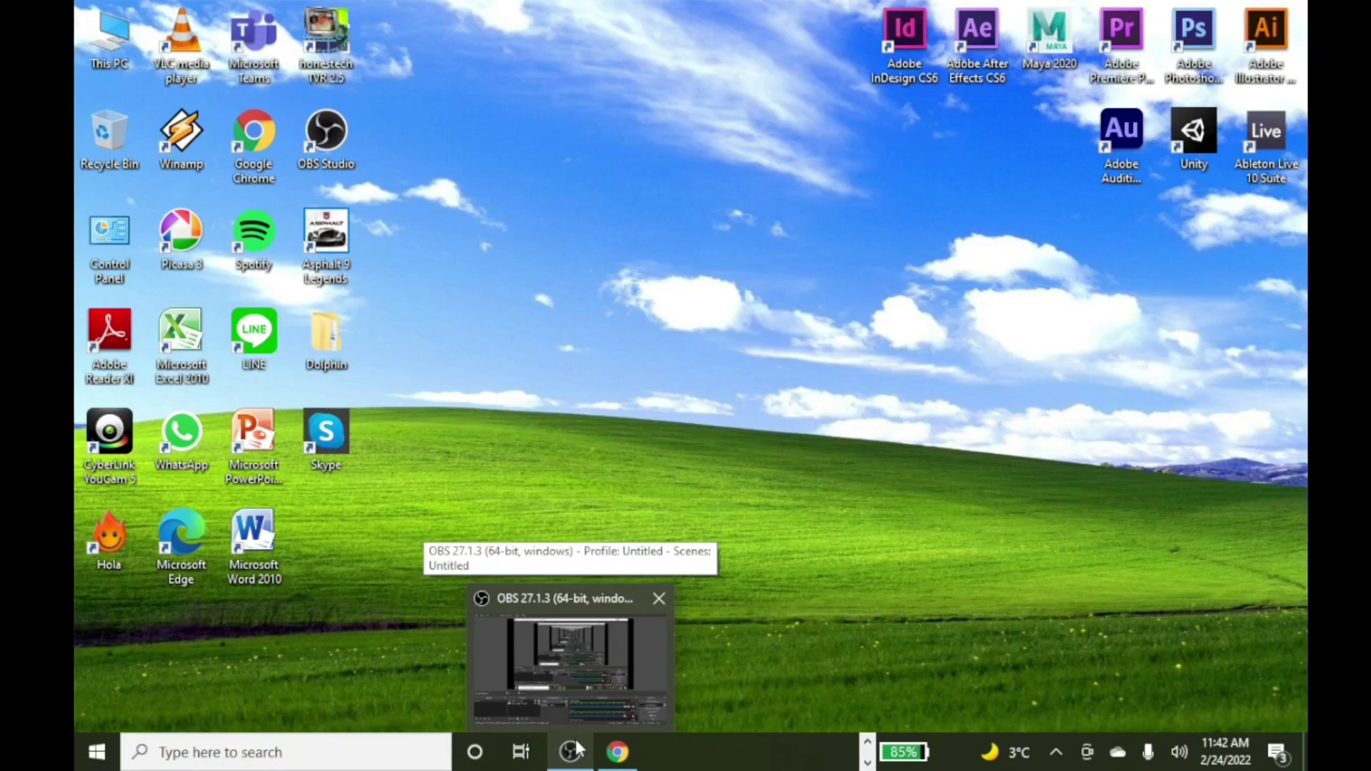
{"action": "left_click", "coordinate": [582, 694]}
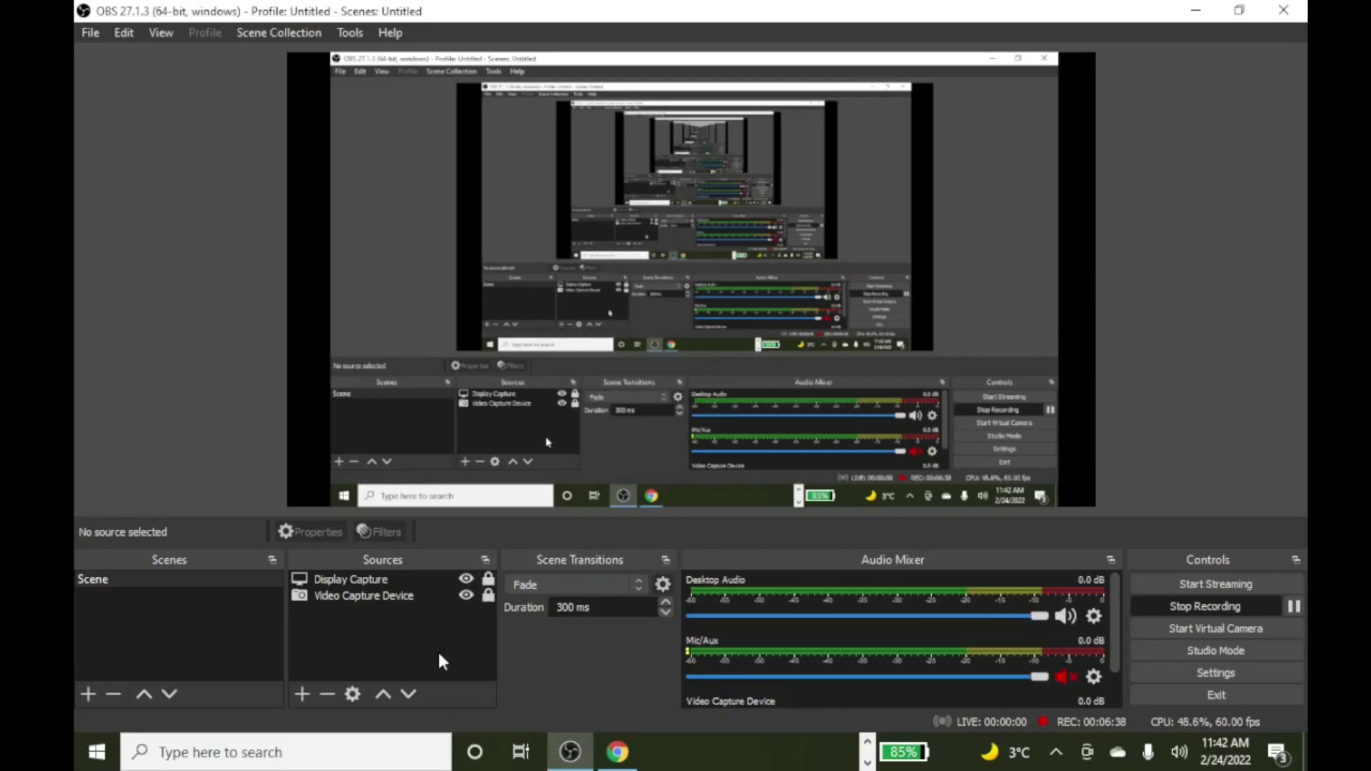
{"action": "left_click", "coordinate": [298, 694]}
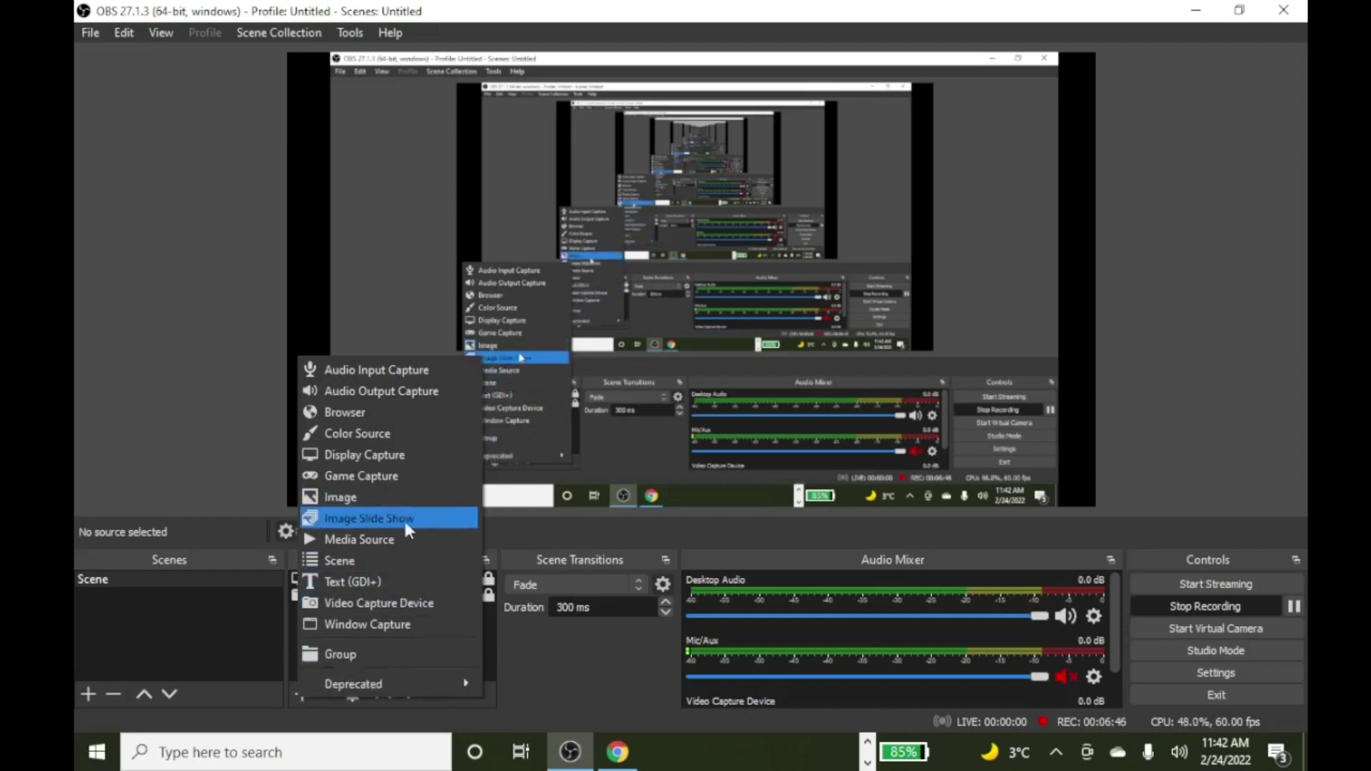
{"action": "left_click", "coordinate": [417, 602]}
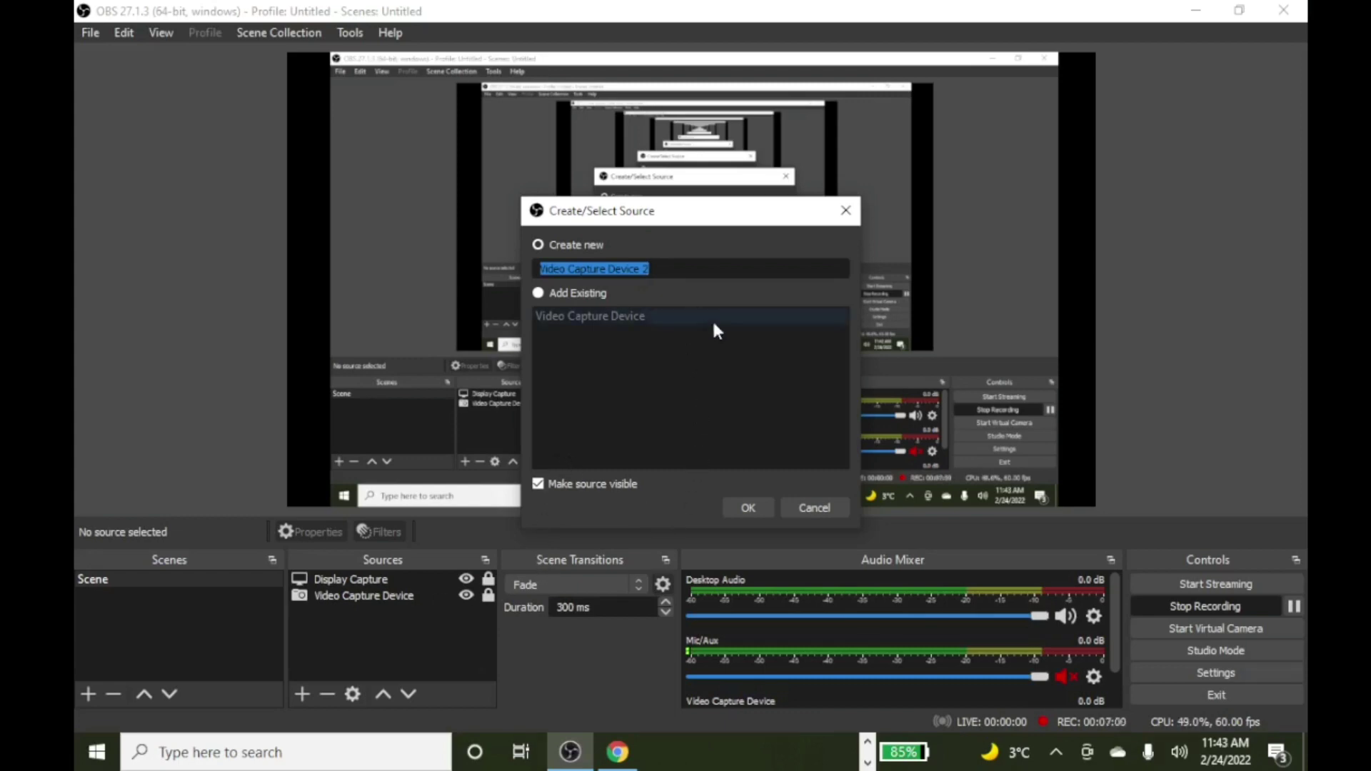
Step: Create the SMI Grabber Device source at 720x480 and check its video standard, leaving NTSC_M
{"action": "left_click", "coordinate": [754, 506]}
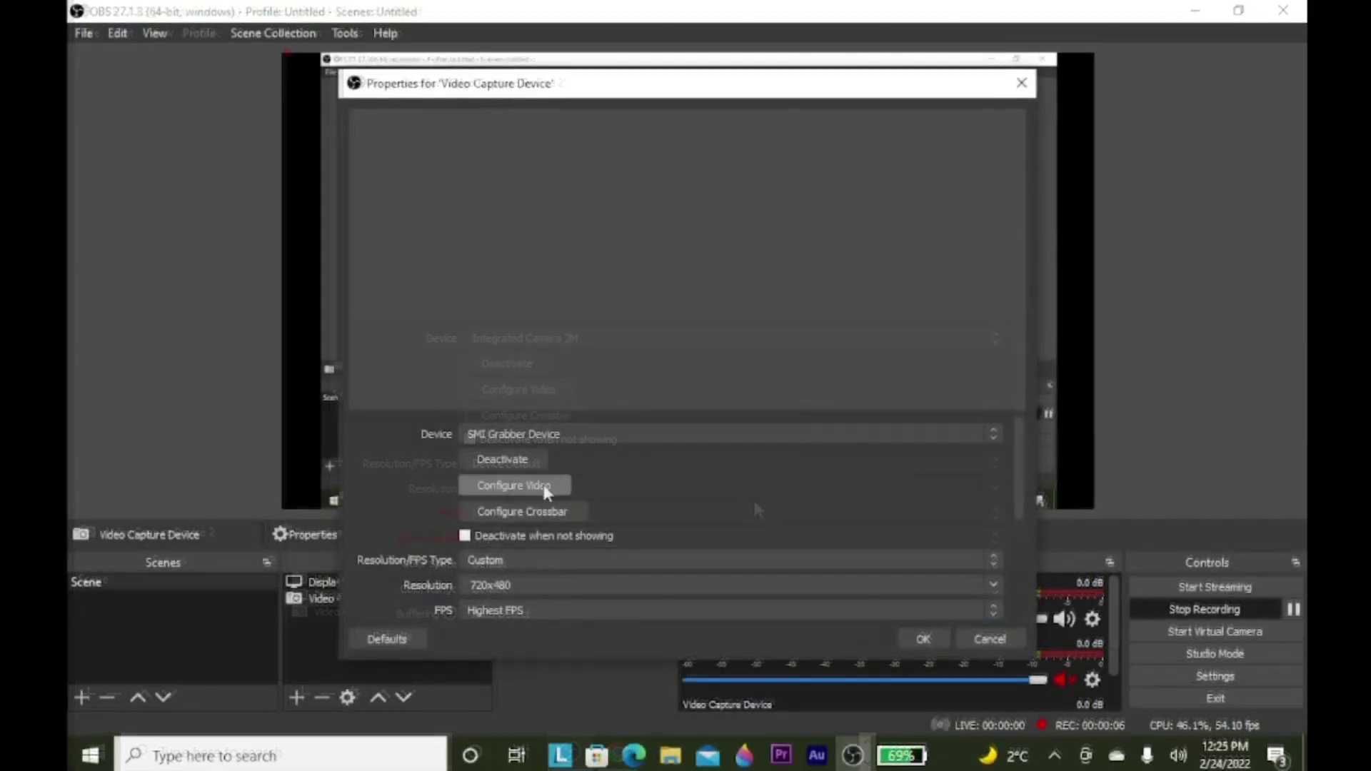
{"action": "left_click", "coordinate": [547, 493]}
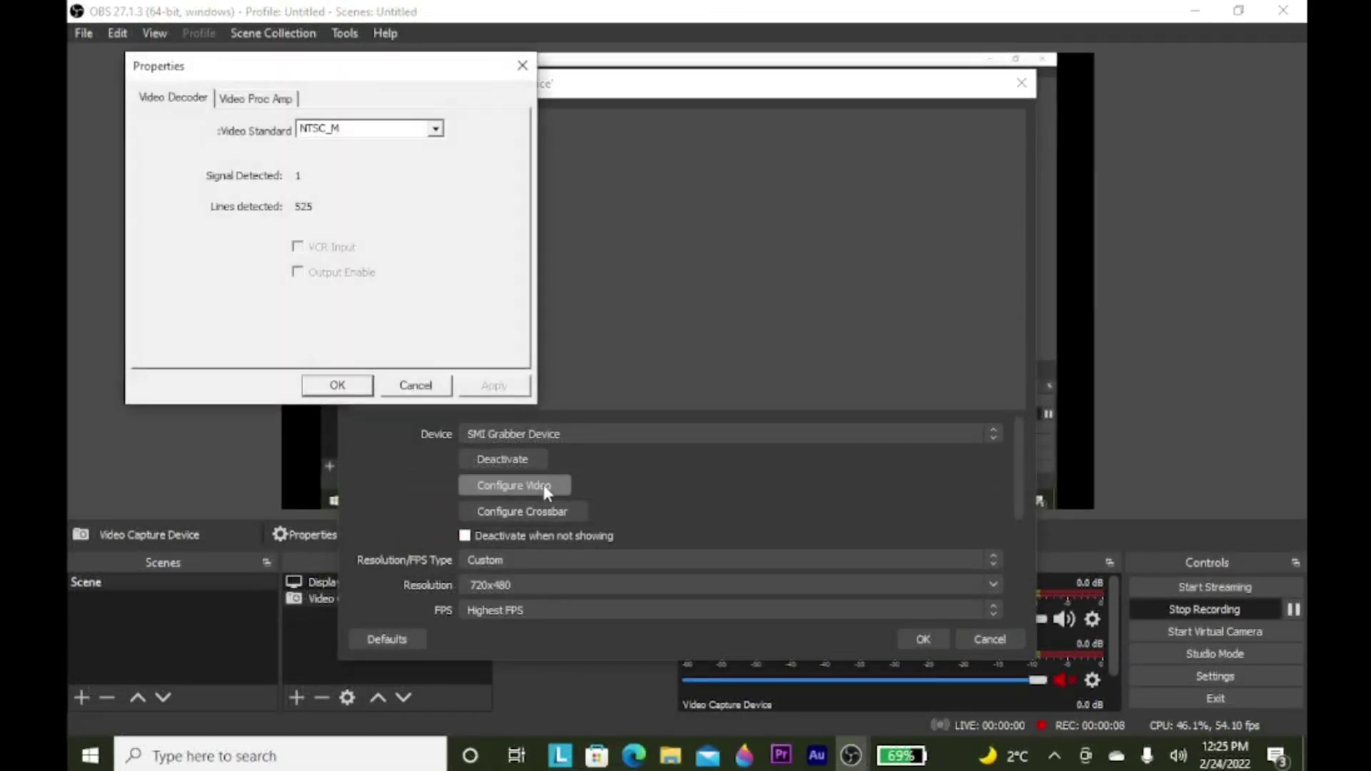
{"action": "left_click", "coordinate": [436, 128]}
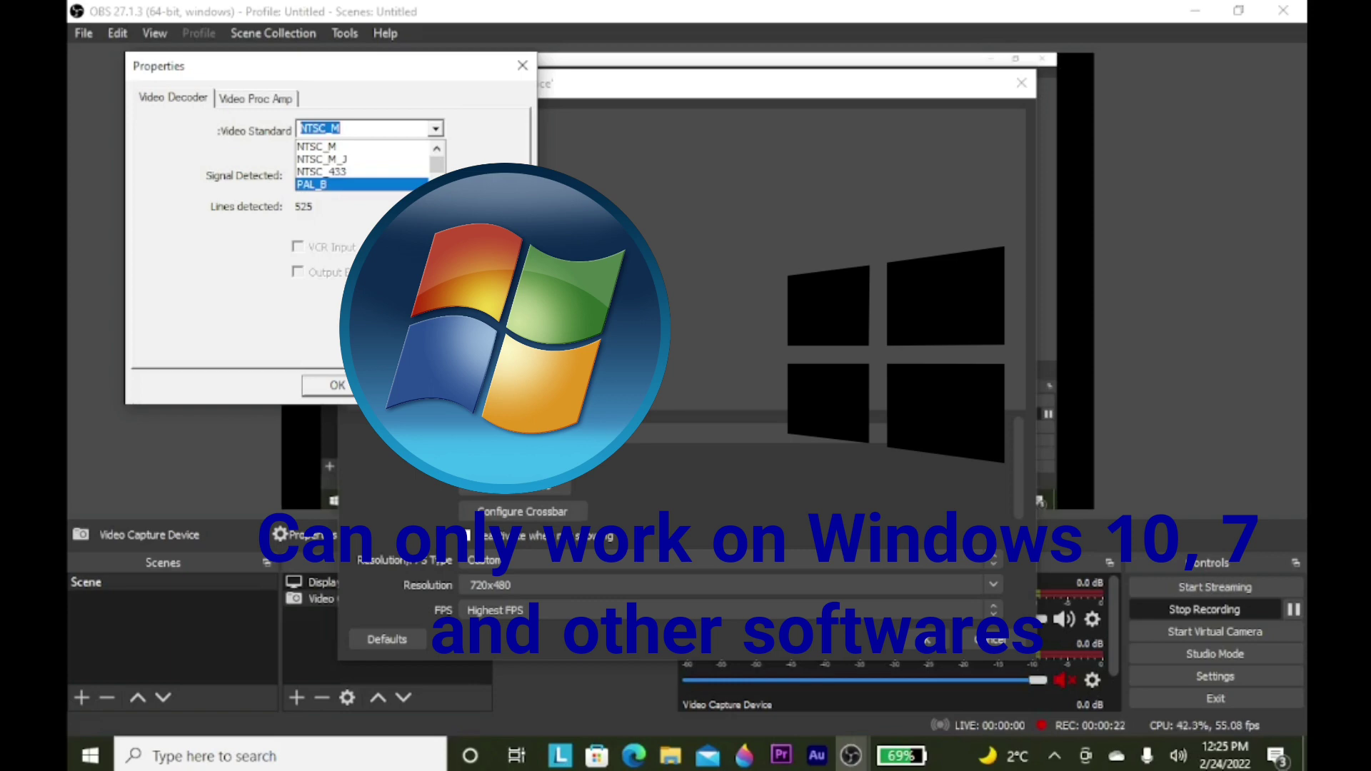
{"action": "left_click", "coordinate": [521, 67]}
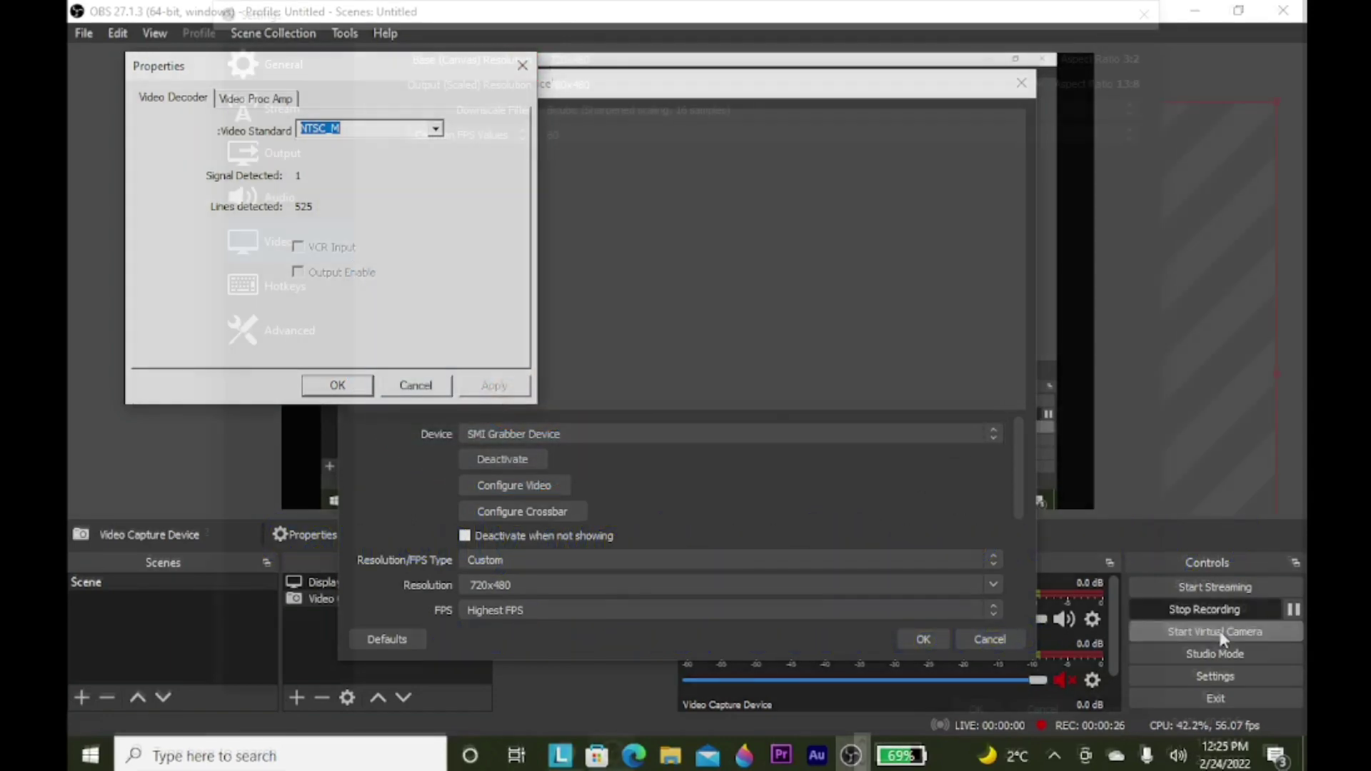